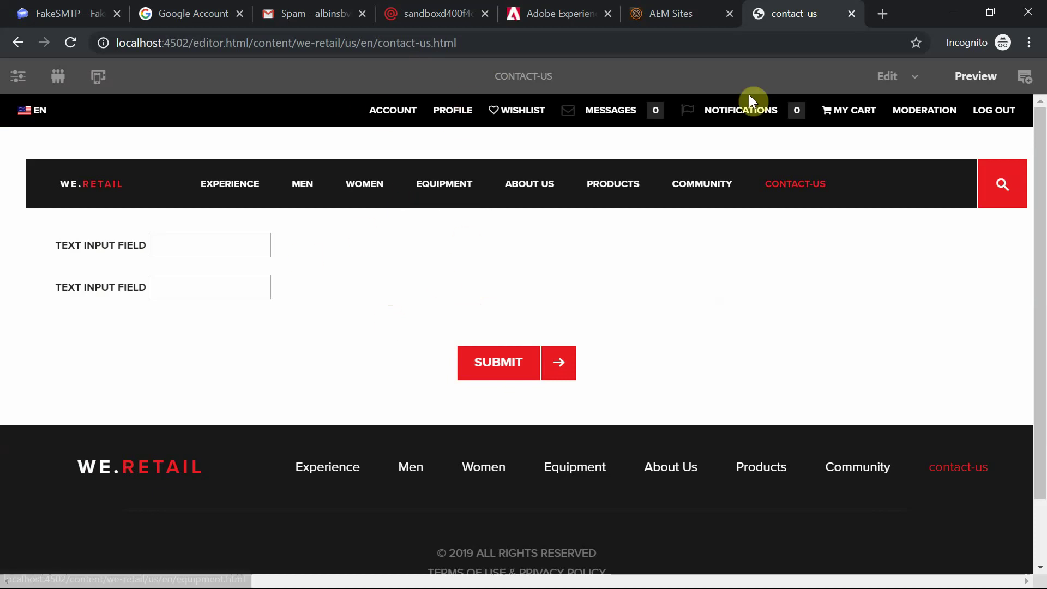
# Review the contact-us Form Container's mail properties (subject 'Test Data') and close them unchanged.
pyautogui.click(887, 76)
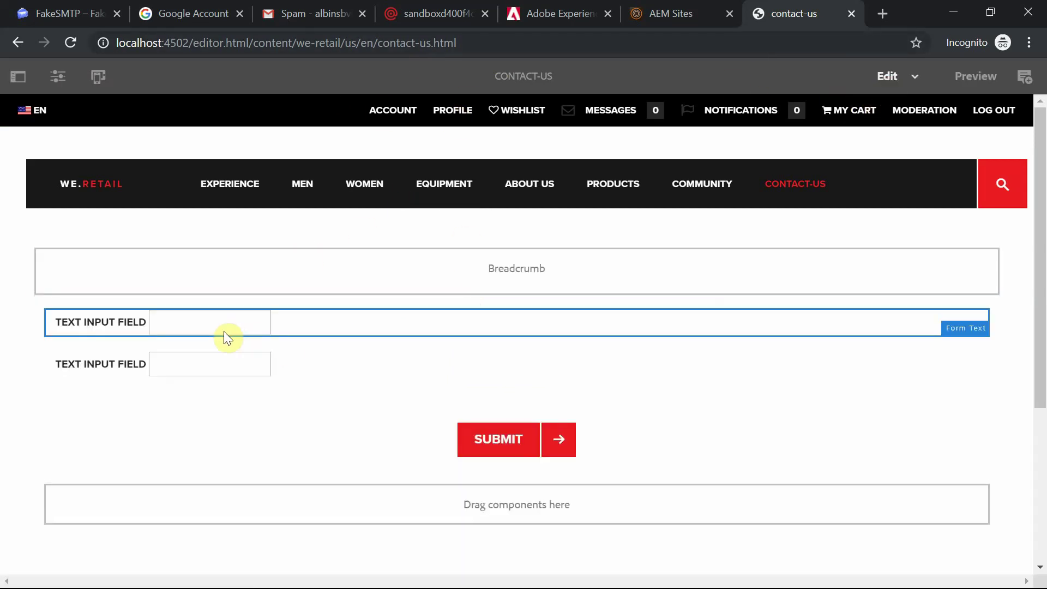
pyautogui.click(301, 502)
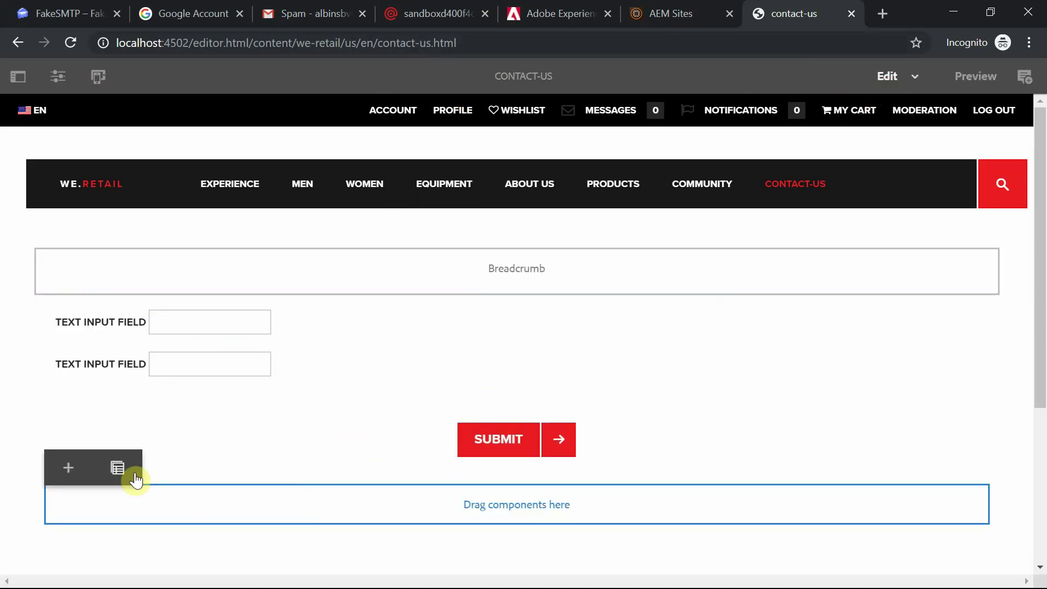
pyautogui.click(118, 468)
pyautogui.click(139, 506)
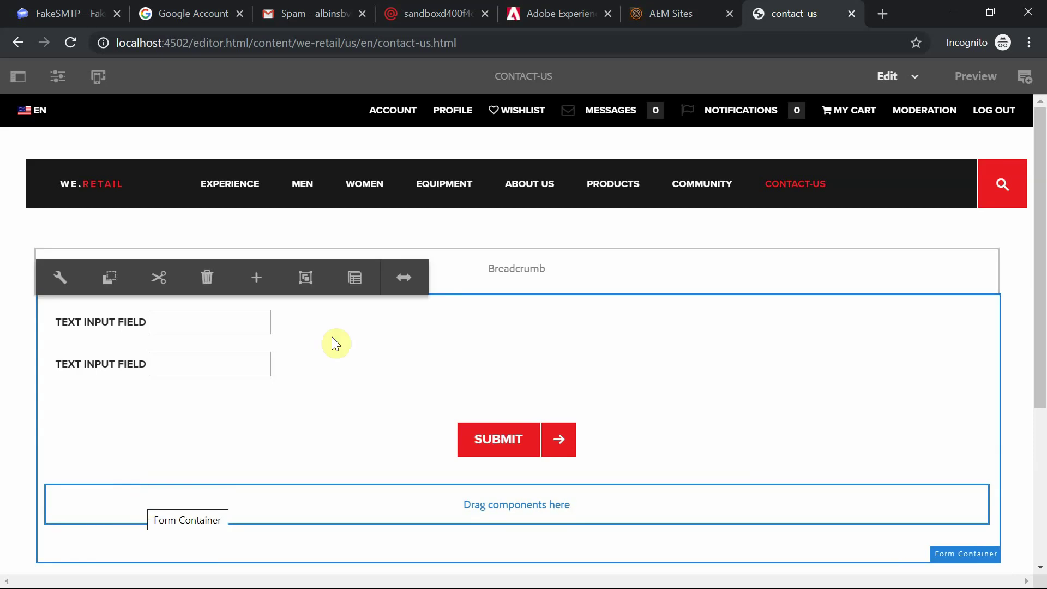
pyautogui.click(61, 276)
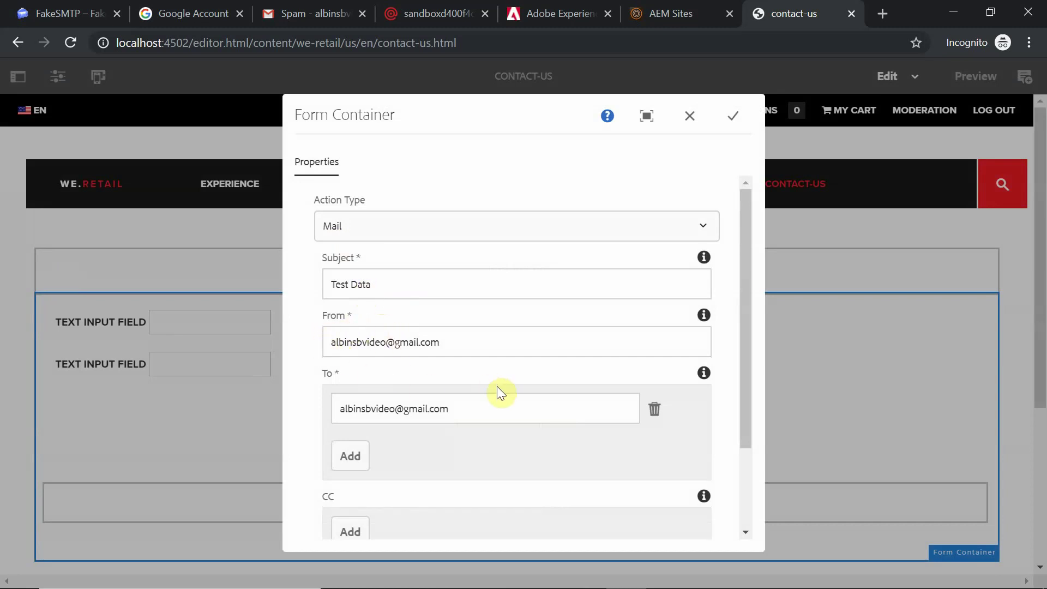
pyautogui.click(689, 116)
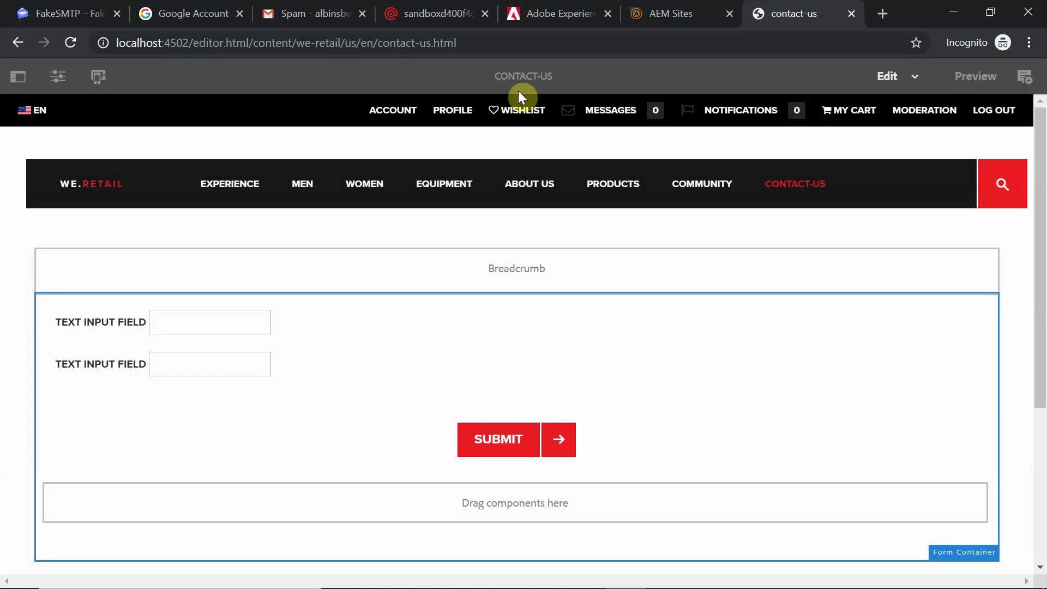
# Open the Day CQ Mail Service configuration and select smtp.gmail.com in the notes.
pyautogui.click(538, 13)
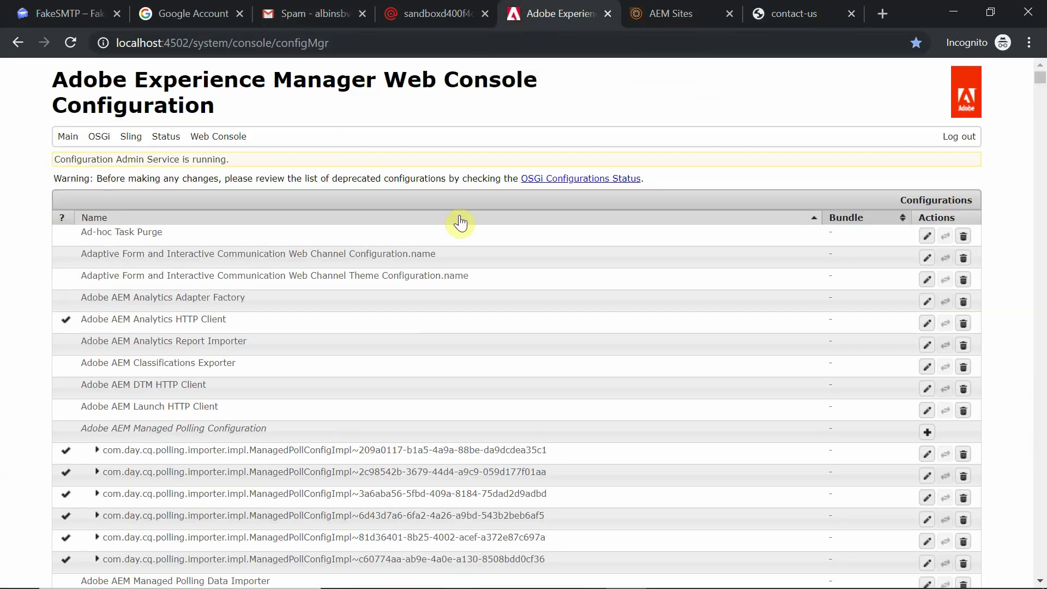
pyautogui.hotkey('ctrl', 'f')
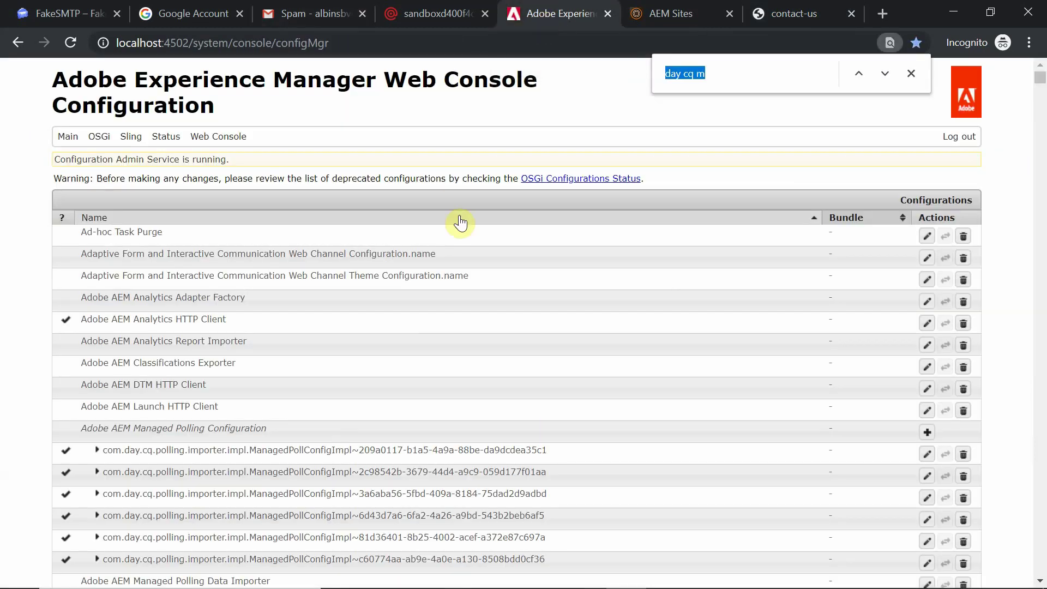
pyautogui.press('Return')
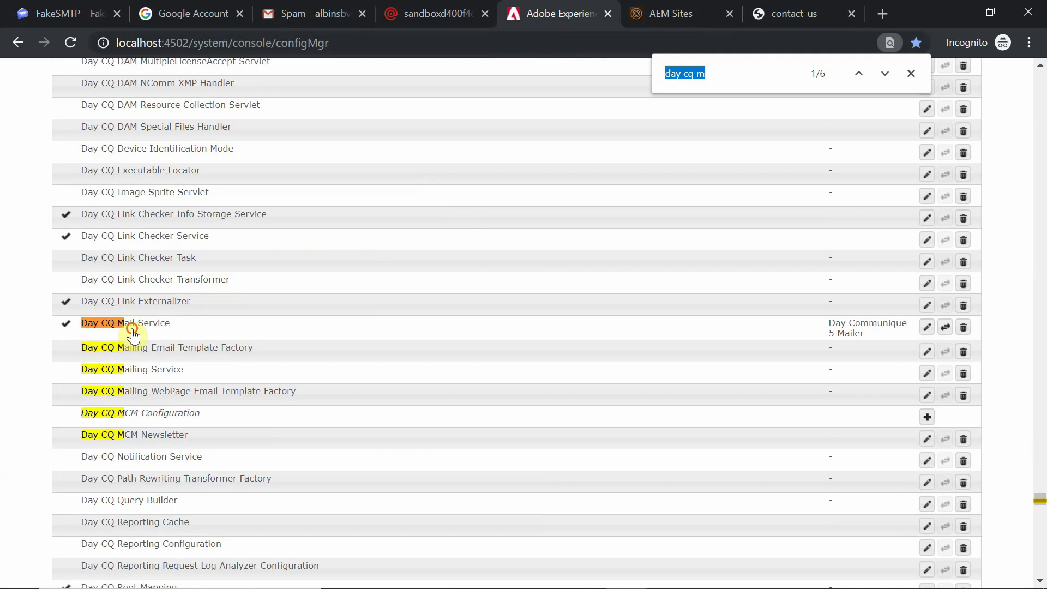
pyautogui.click(133, 327)
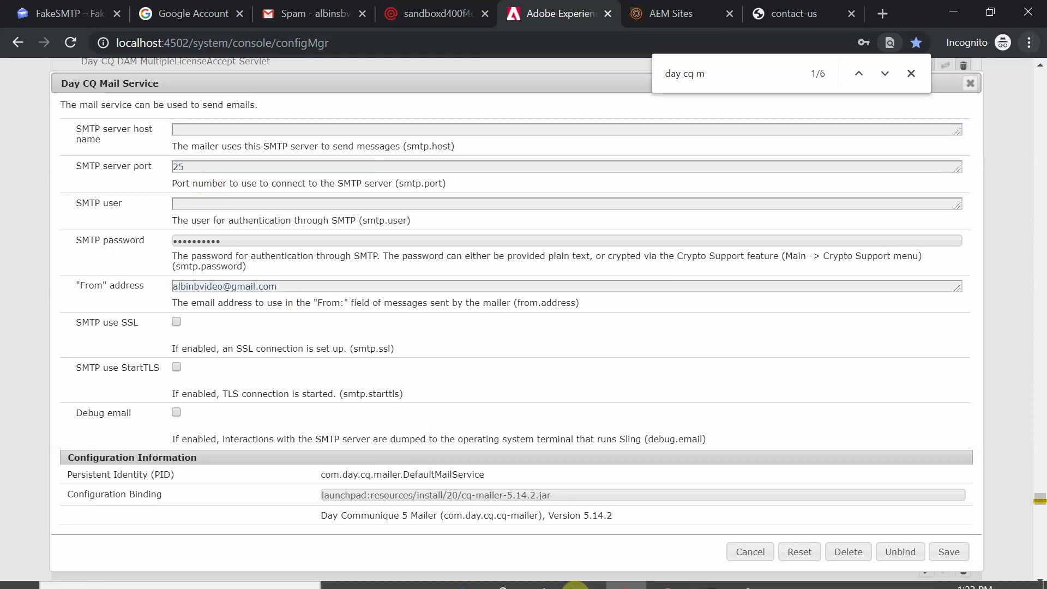
pyautogui.click(583, 572)
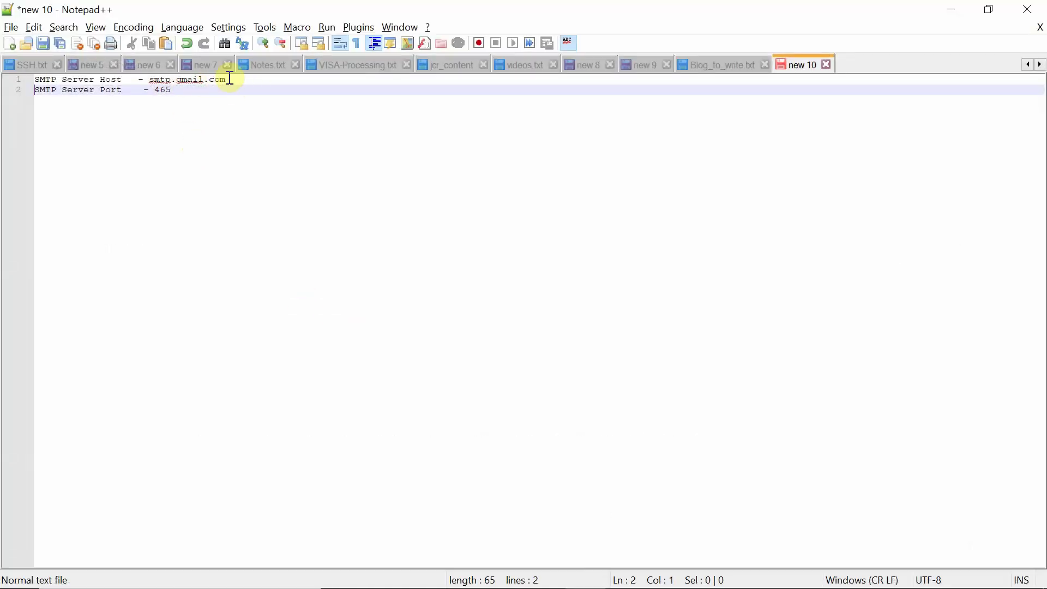
pyautogui.moveTo(225, 79); pyautogui.dragTo(150, 80)
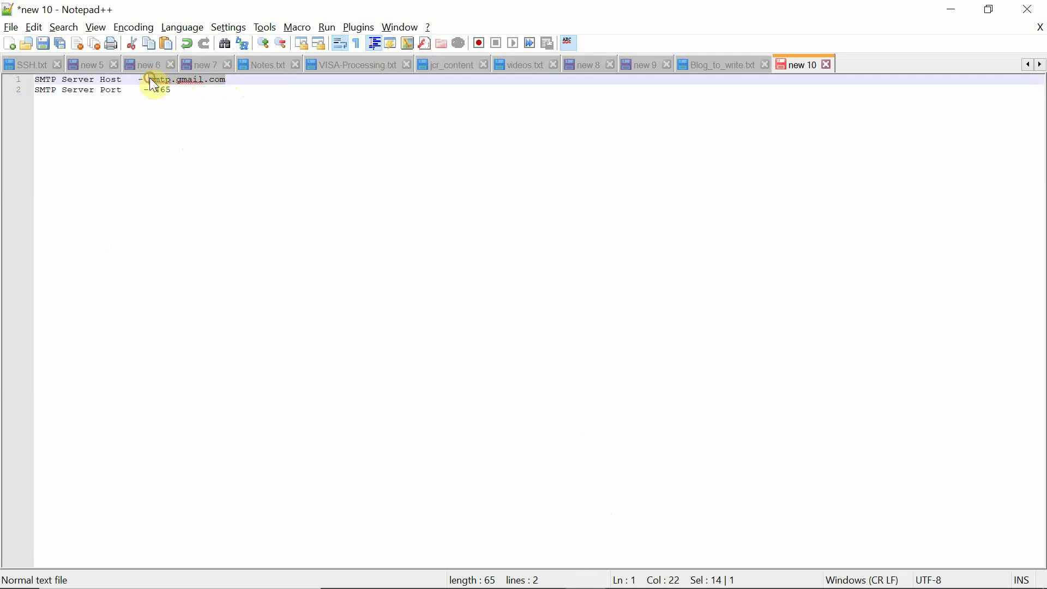
# Set the SMTP host to smtp.gmail.com and replace the port 25 with 465.
pyautogui.hotkey('ctrl', 'c')
pyautogui.hotkey('alt', 'Tab')
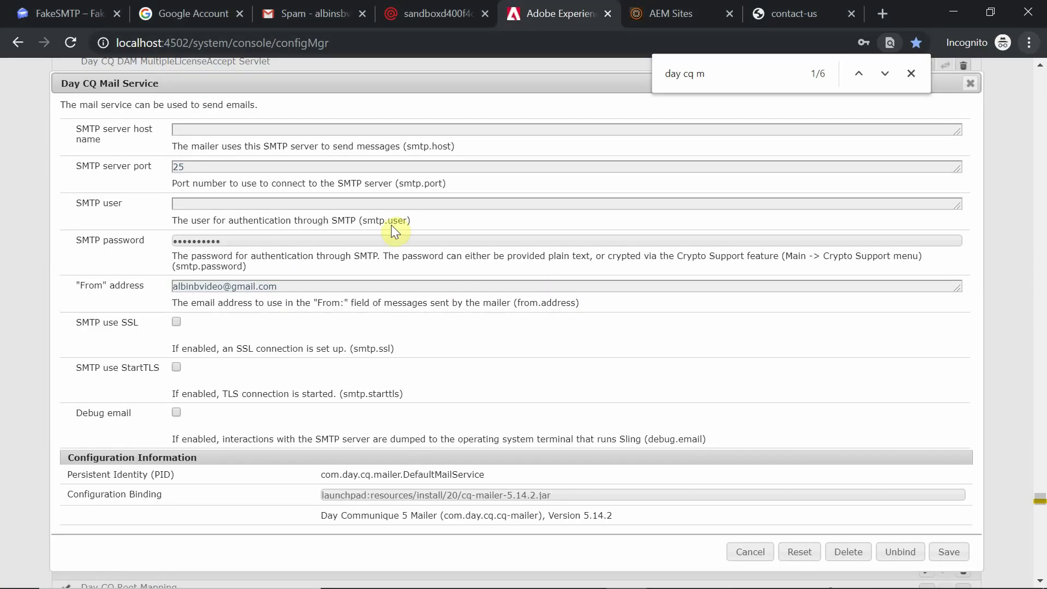
pyautogui.click(266, 127)
pyautogui.hotkey('ctrl', 'v')
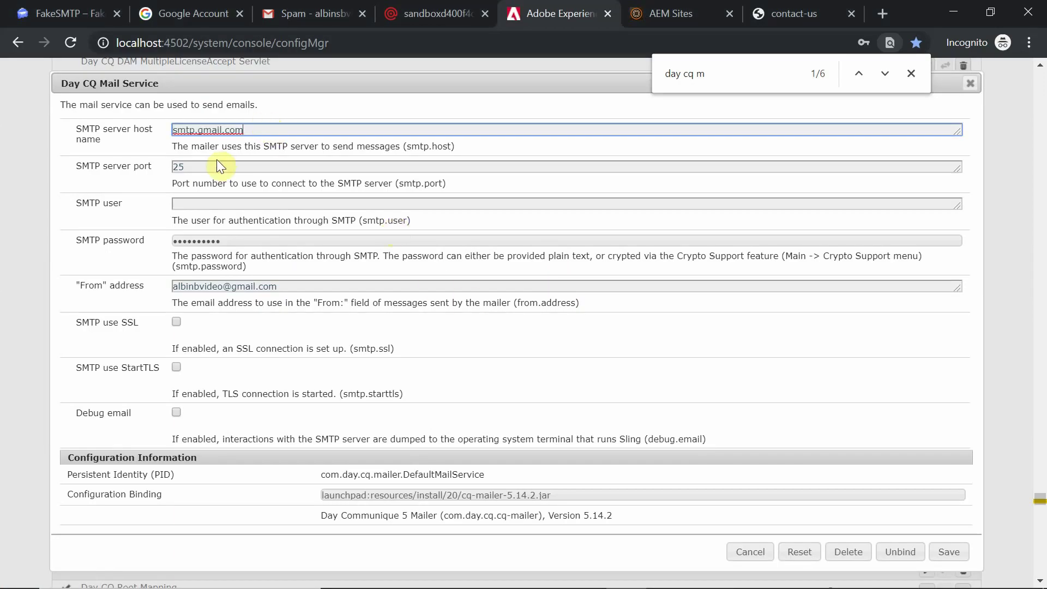
pyautogui.click(212, 167)
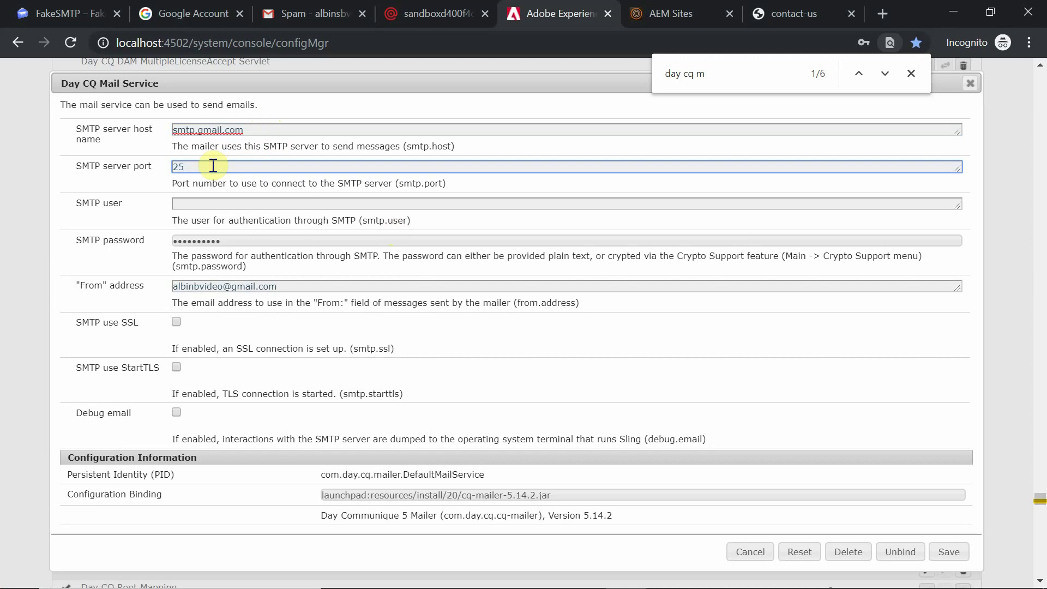
pyautogui.press('BackSpace')
pyautogui.press('BackSpace')
pyautogui.write('46')
pyautogui.write('5')
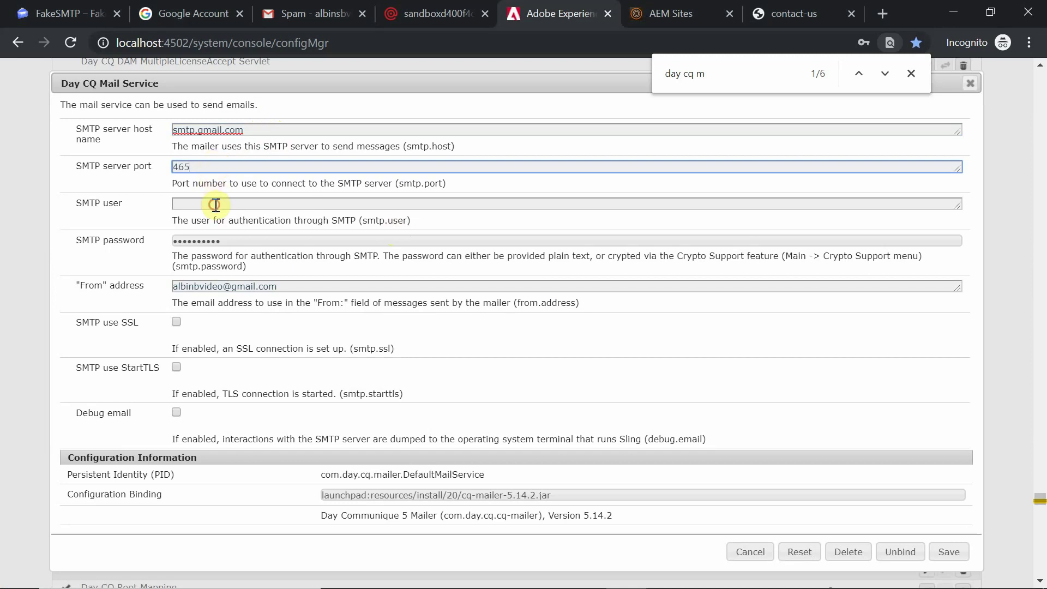
# Enter the Gmail SMTP user and password, enable SSL, and save the mail service.
pyautogui.click(215, 205)
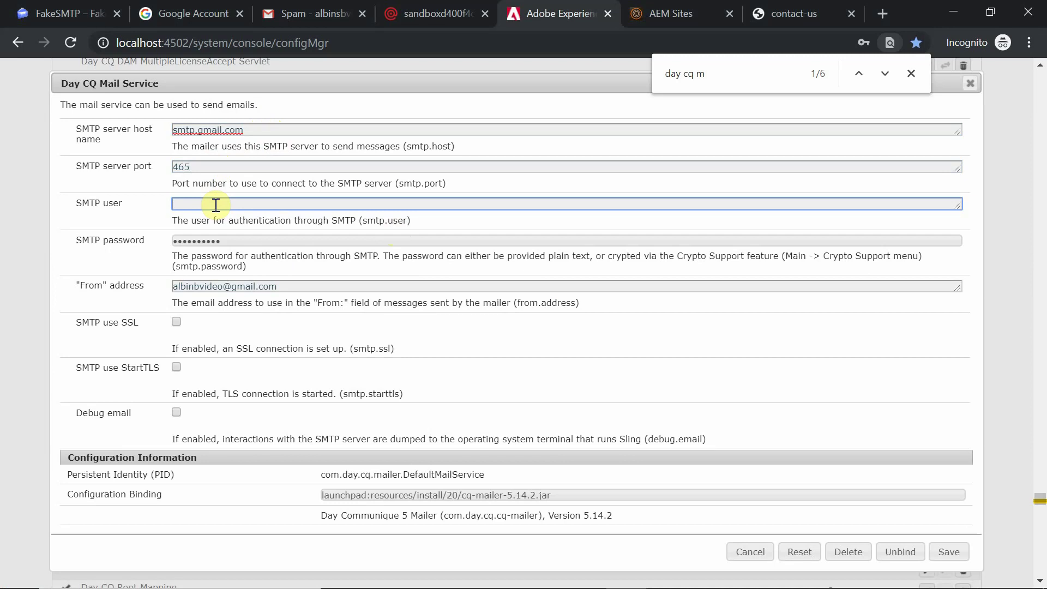
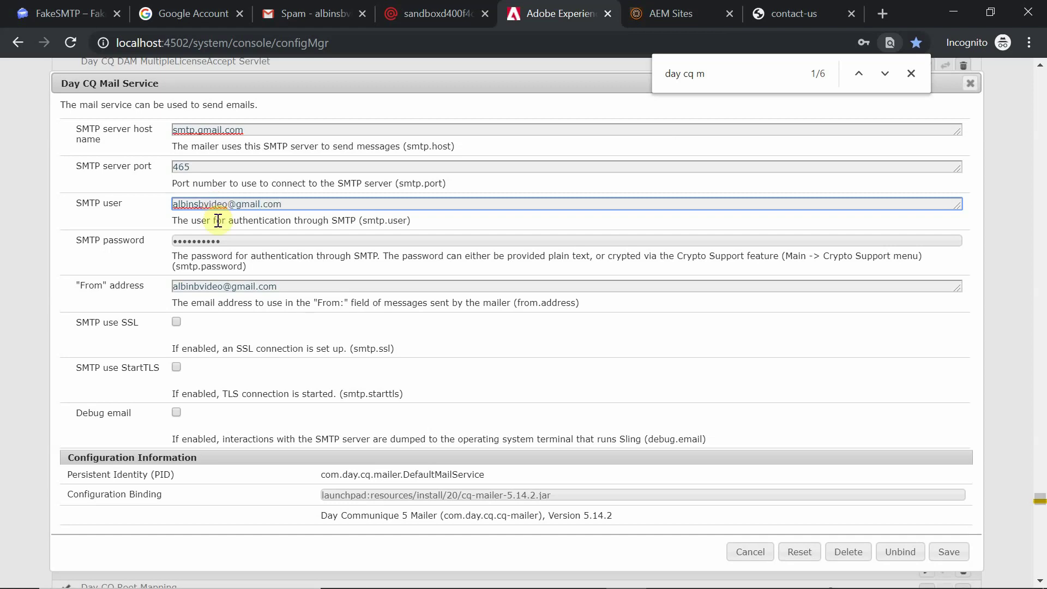
pyautogui.click(225, 240)
pyautogui.doubleClick(225, 239)
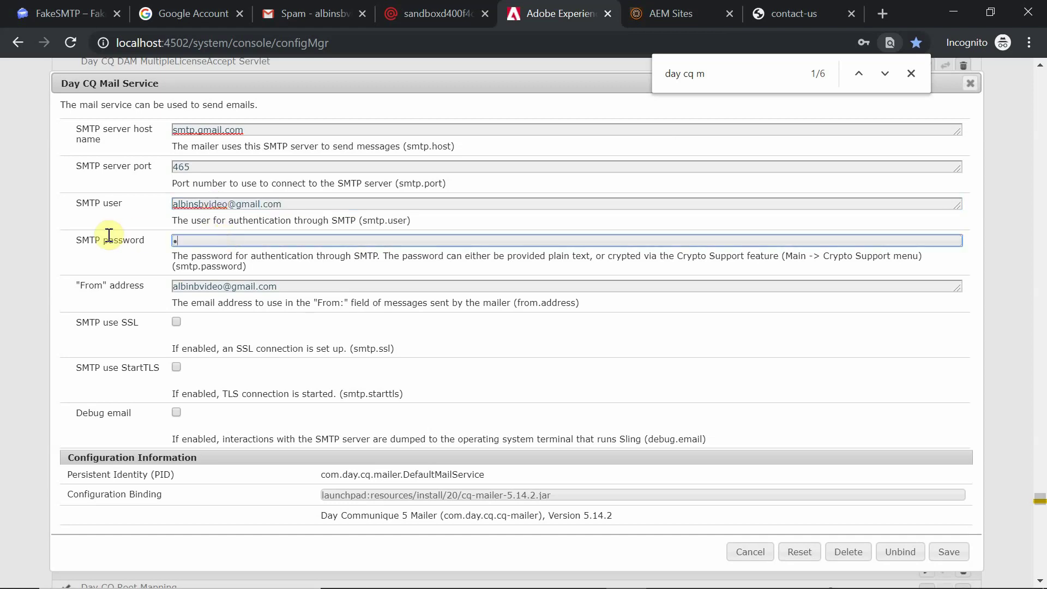
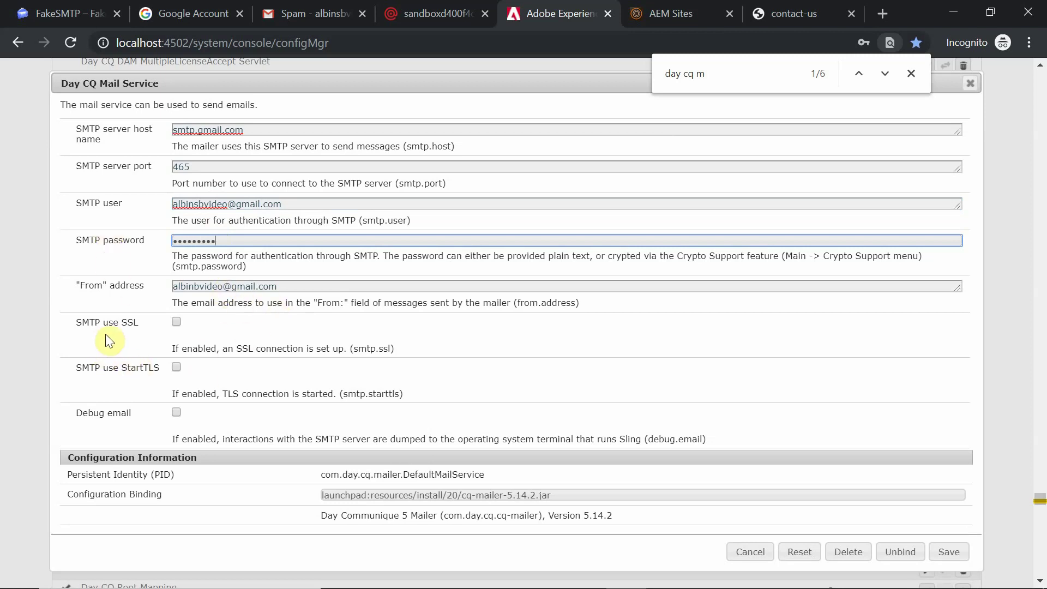
pyautogui.click(177, 324)
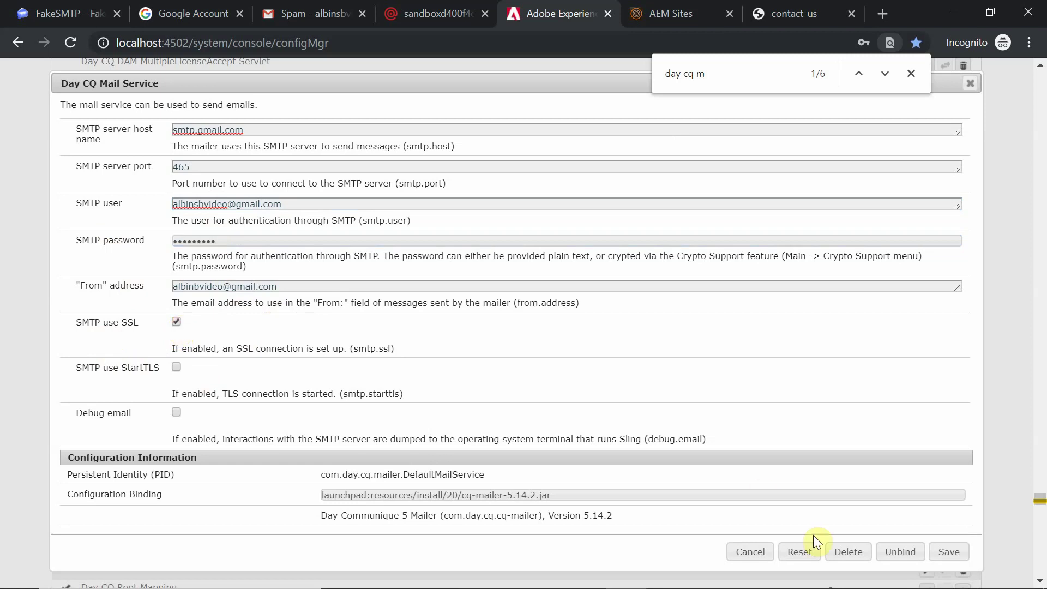
pyautogui.click(949, 551)
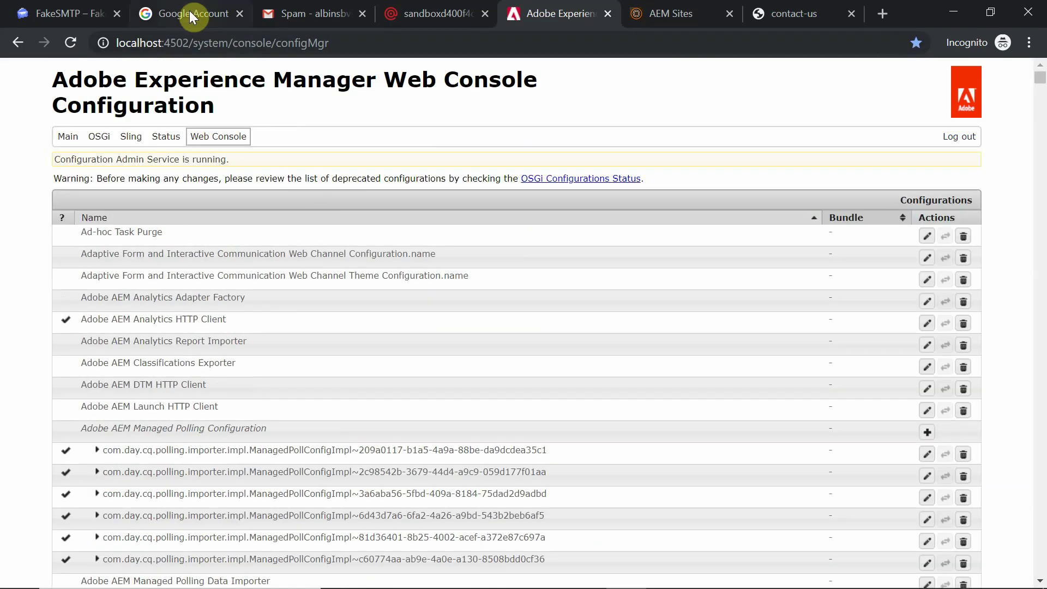
# Go to Google Account Security and turn Less secure app access on.
pyautogui.click(193, 13)
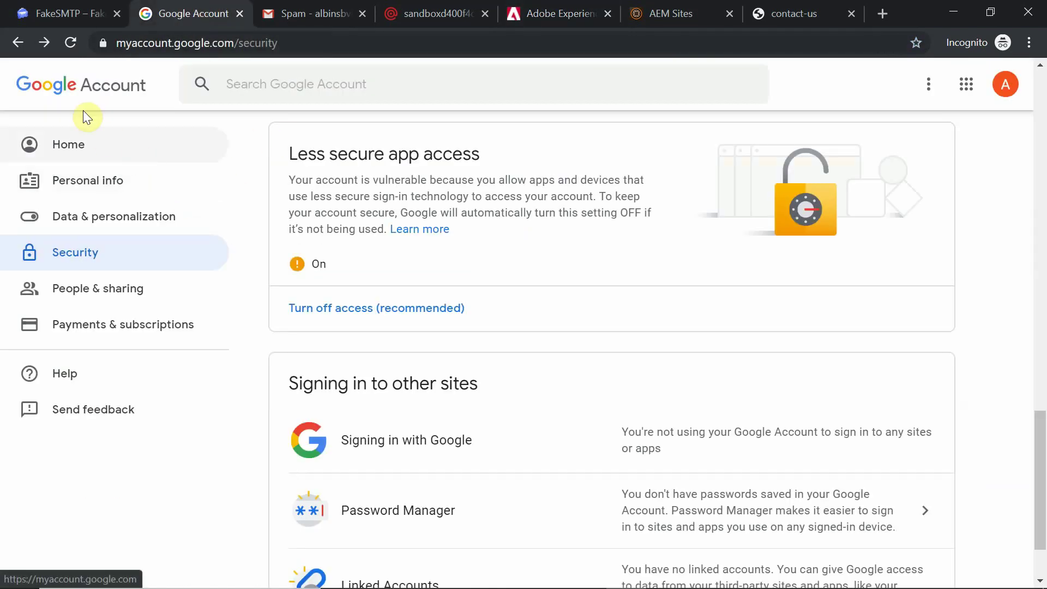
pyautogui.click(75, 252)
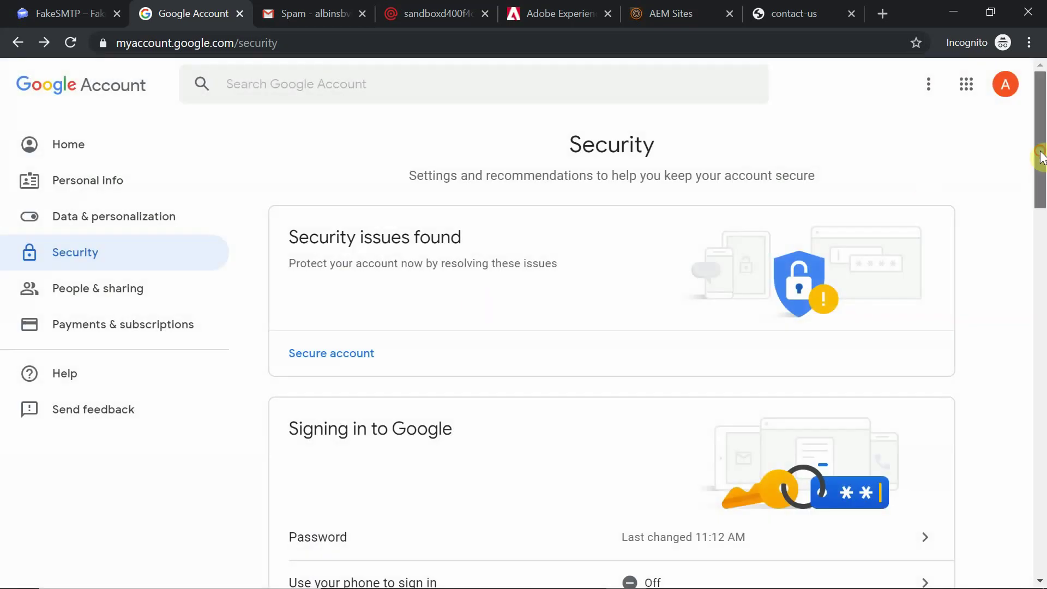
pyautogui.moveTo(1039, 143); pyautogui.dragTo(1038, 458)
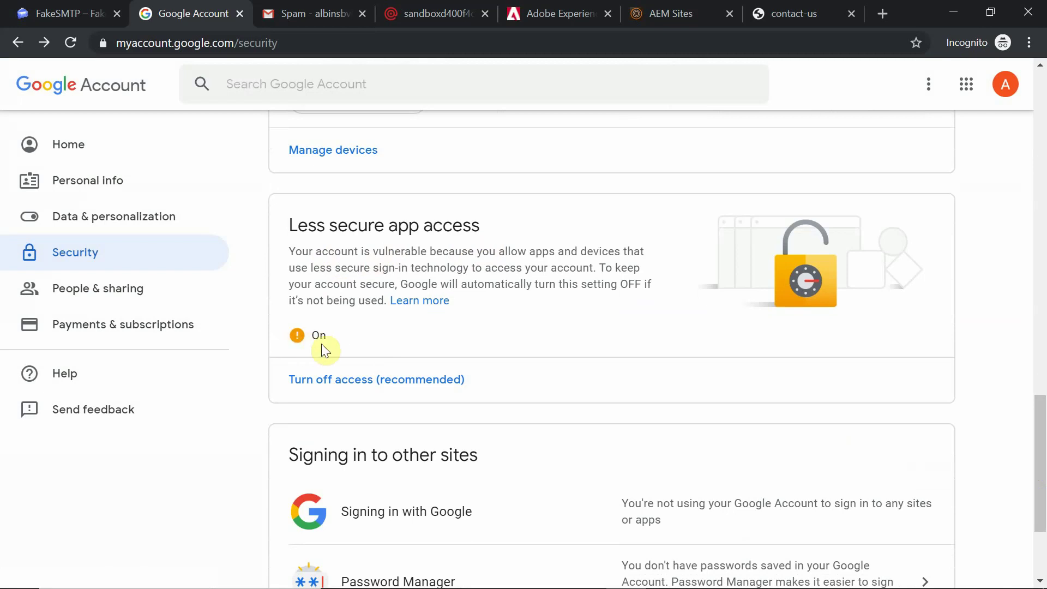
pyautogui.click(546, 19)
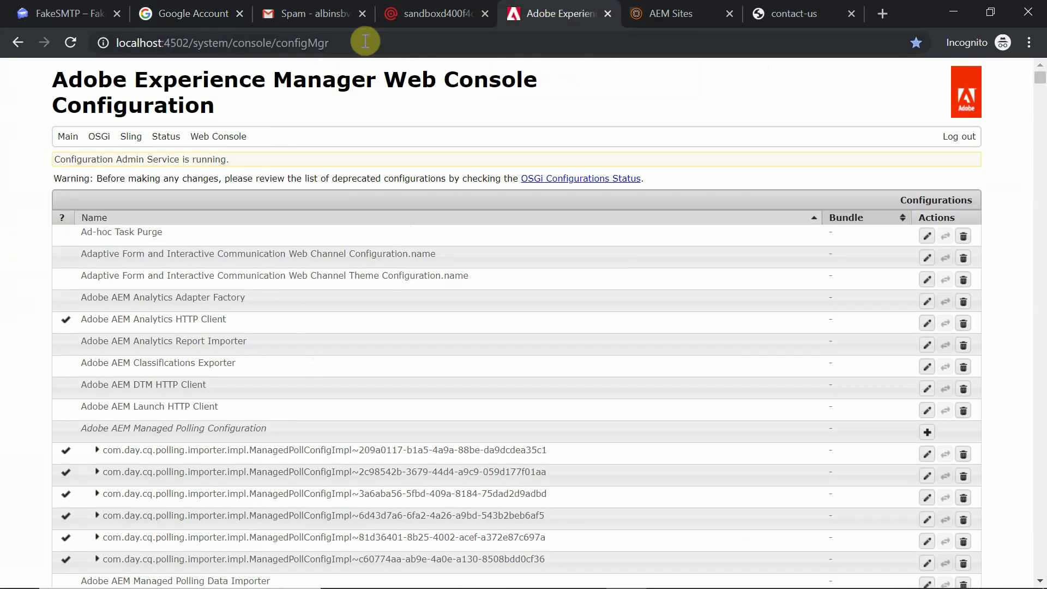
pyautogui.click(187, 13)
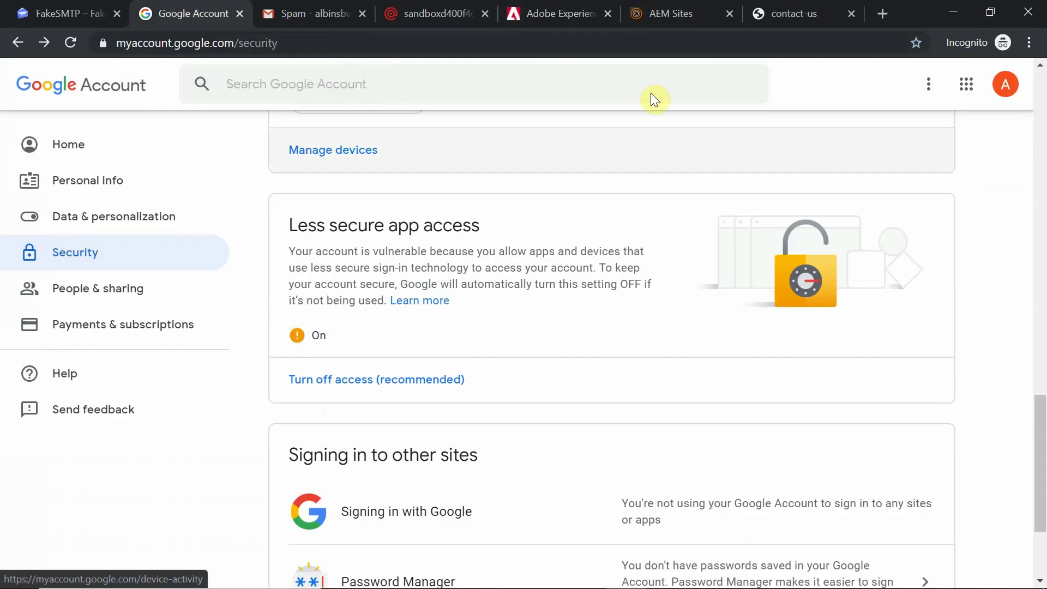
# Preview the contact-us page, fill both fields with test values ssss and sss, and submit.
pyautogui.click(793, 13)
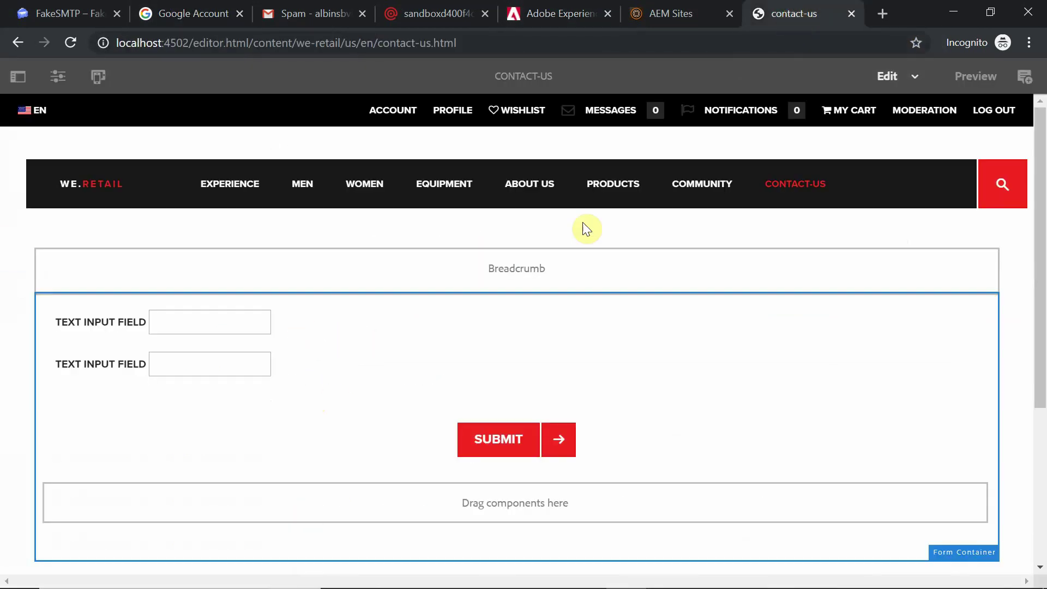
pyautogui.click(975, 76)
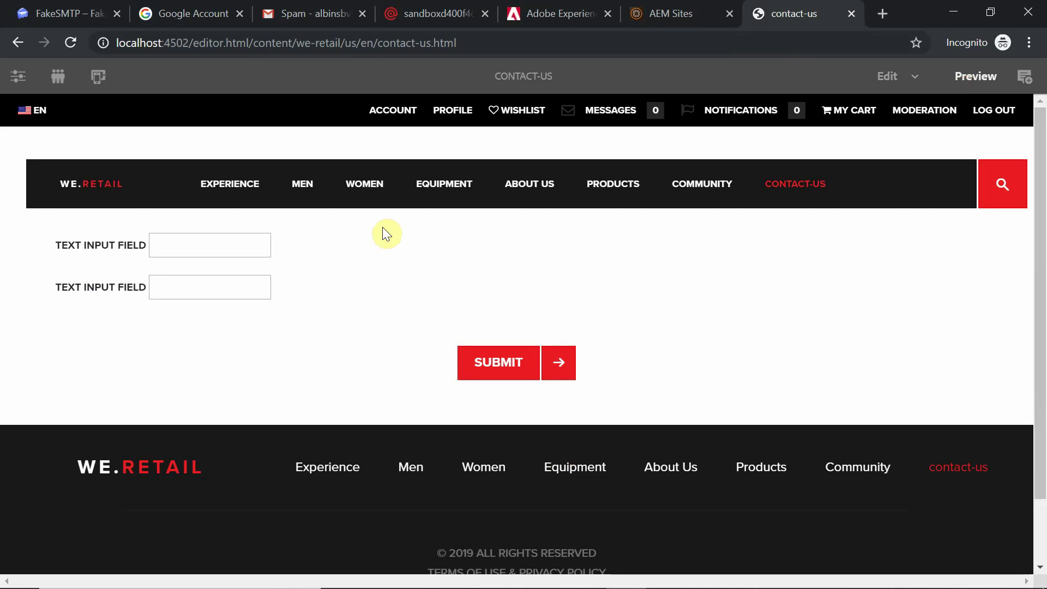
pyautogui.click(184, 246)
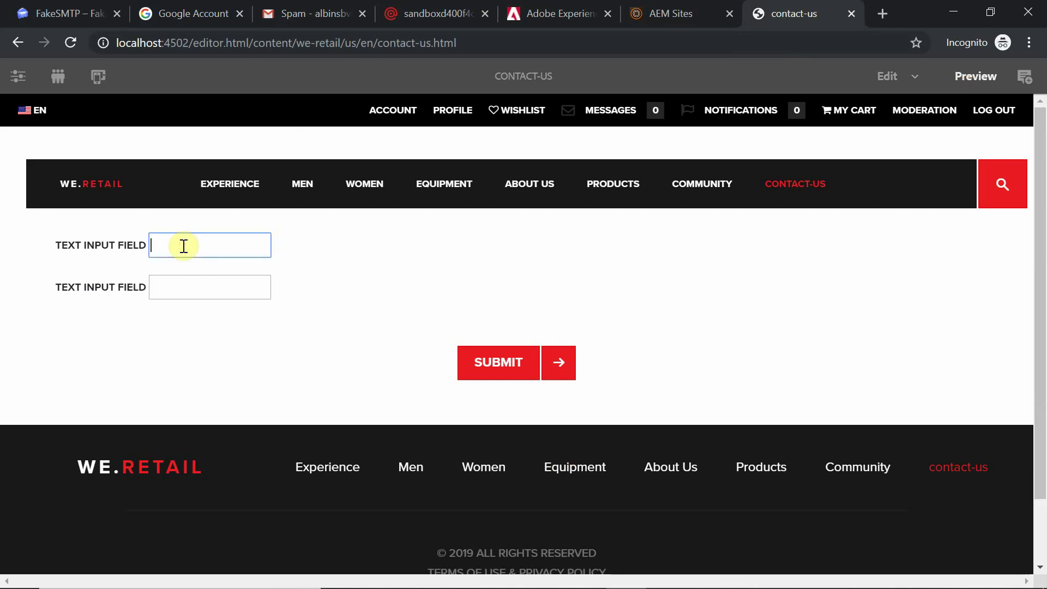
pyautogui.write('ssss')
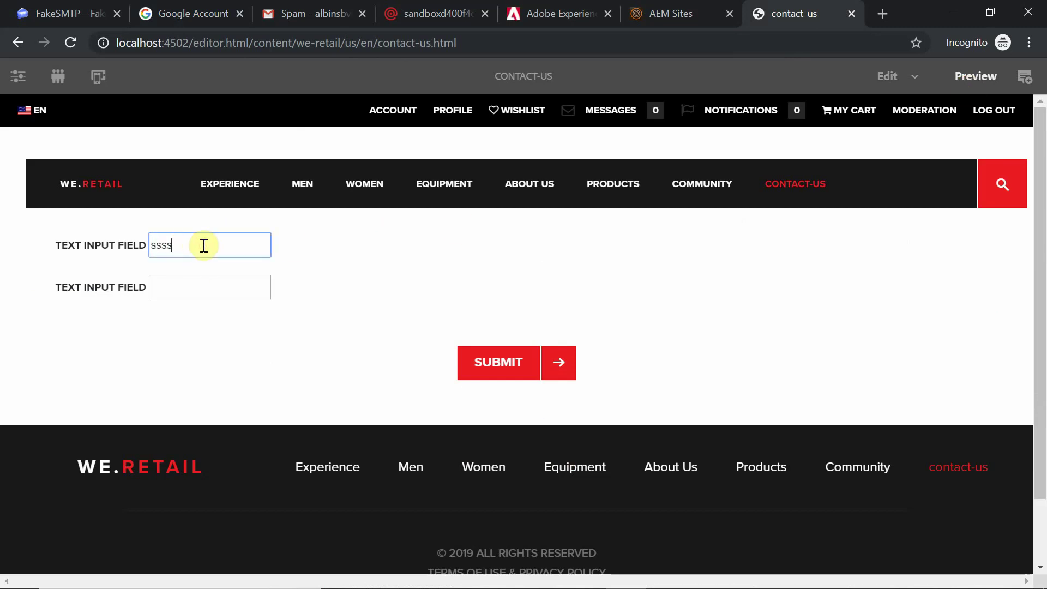
pyautogui.click(188, 288)
pyautogui.write('ss')
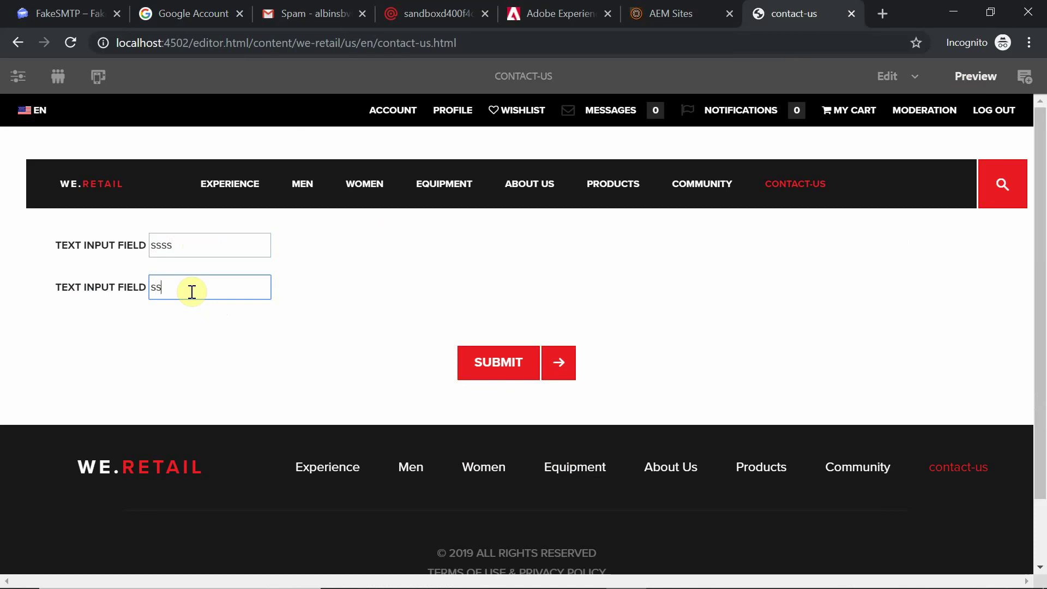
pyautogui.write('s')
pyautogui.click(479, 369)
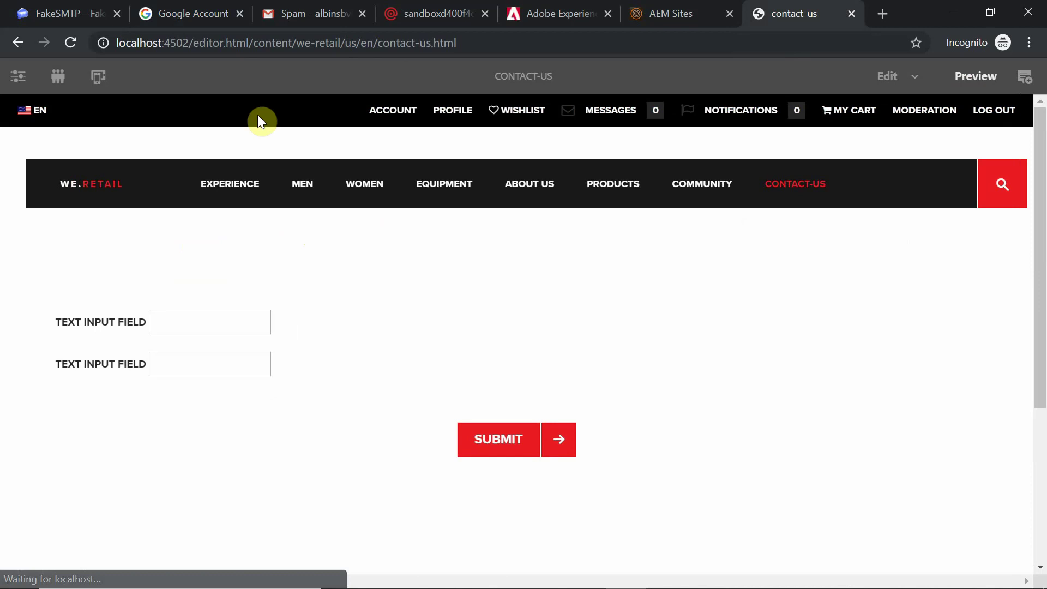
# Open the 'Test Data' email in the Gmail inbox showing values ssss and sss.
pyautogui.click(307, 13)
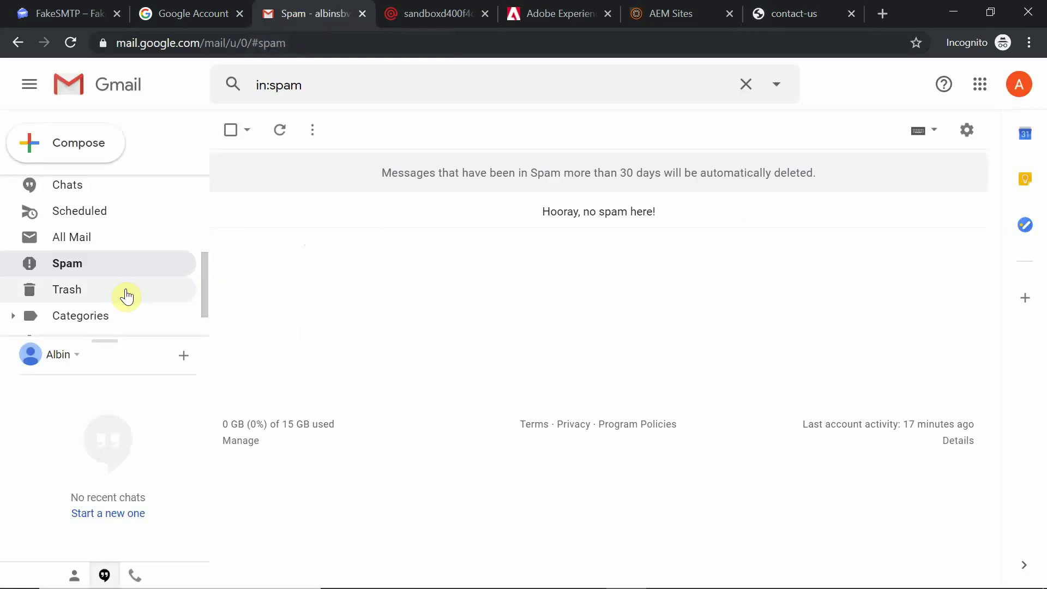
pyautogui.moveTo(205, 301); pyautogui.dragTo(212, 214)
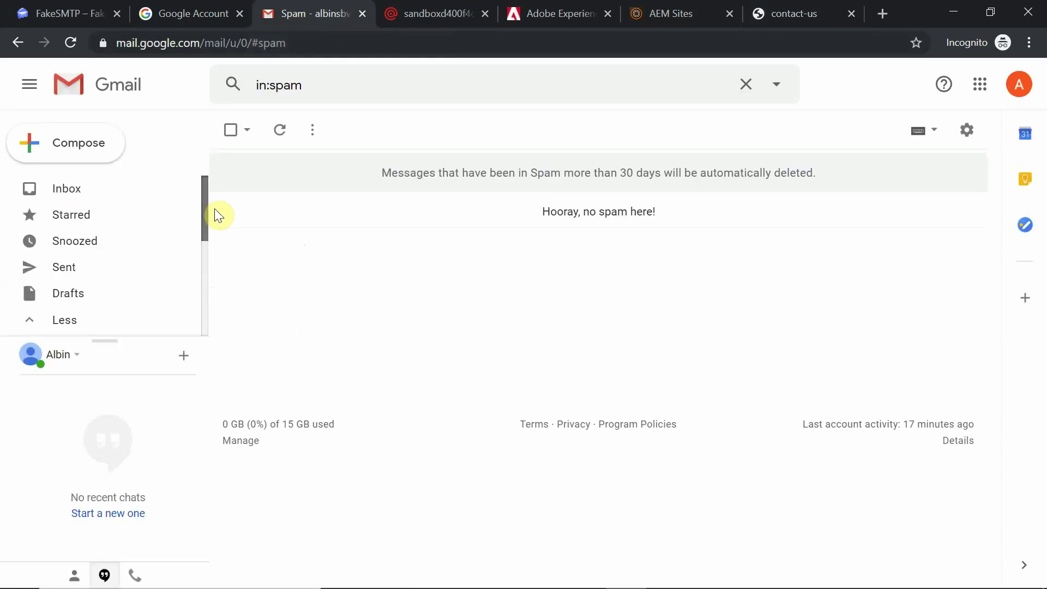
pyautogui.click(72, 189)
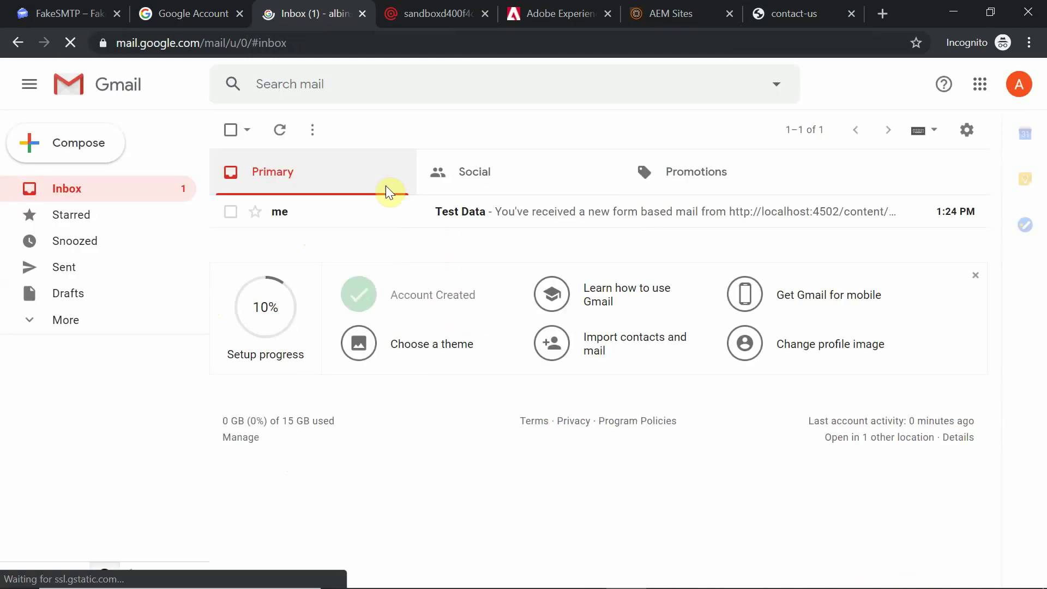
pyautogui.click(485, 218)
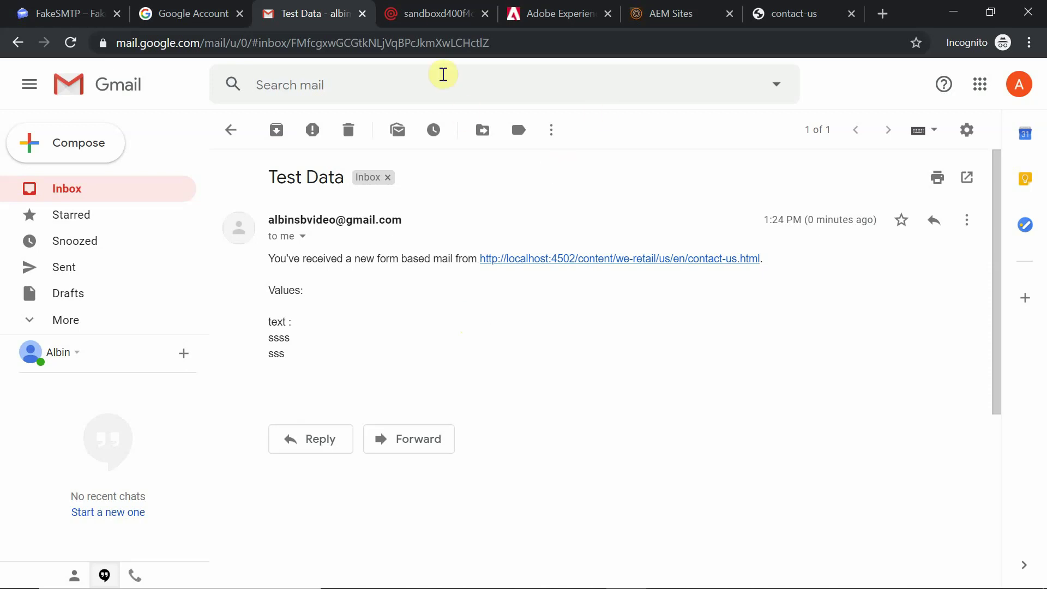
# Go to the Mailgun sandbox domain overview and focus the authorized recipient field.
pyautogui.click(422, 12)
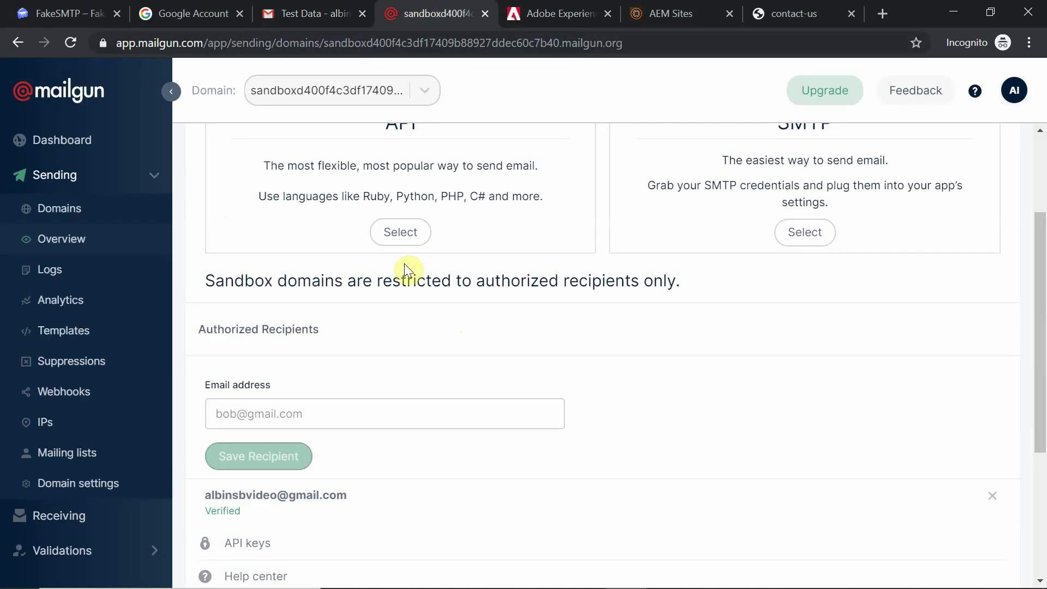
pyautogui.moveTo(1040, 295); pyautogui.dragTo(1043, 200)
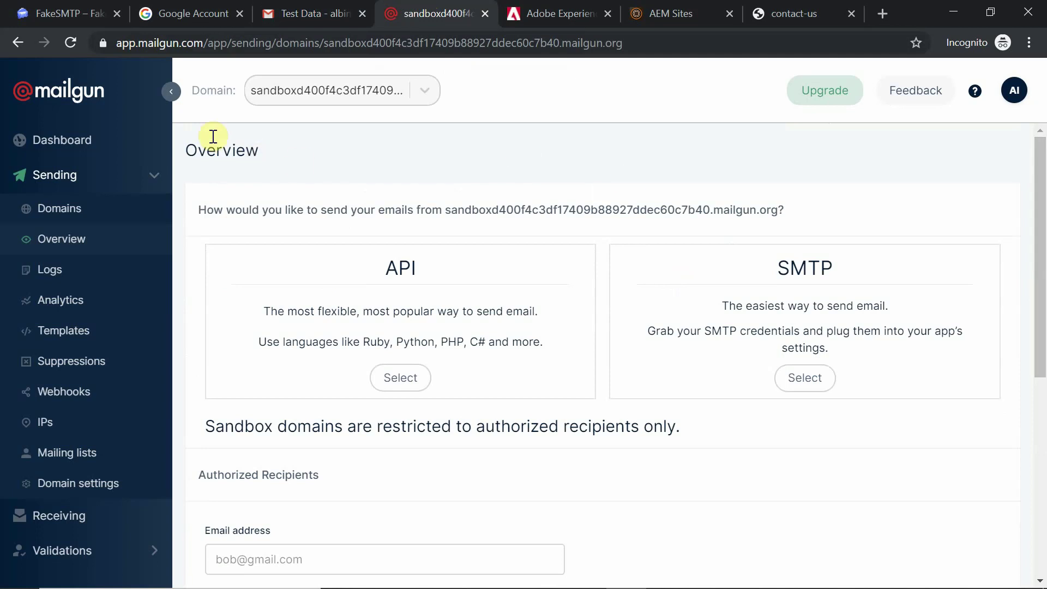
pyautogui.moveTo(1041, 229); pyautogui.dragTo(1038, 391)
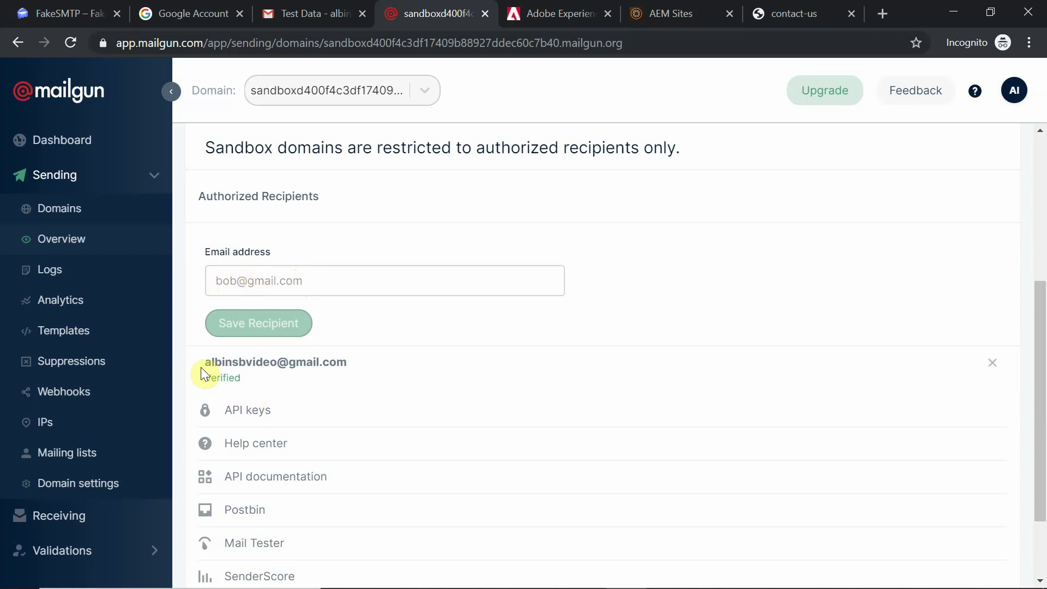
pyautogui.click(248, 280)
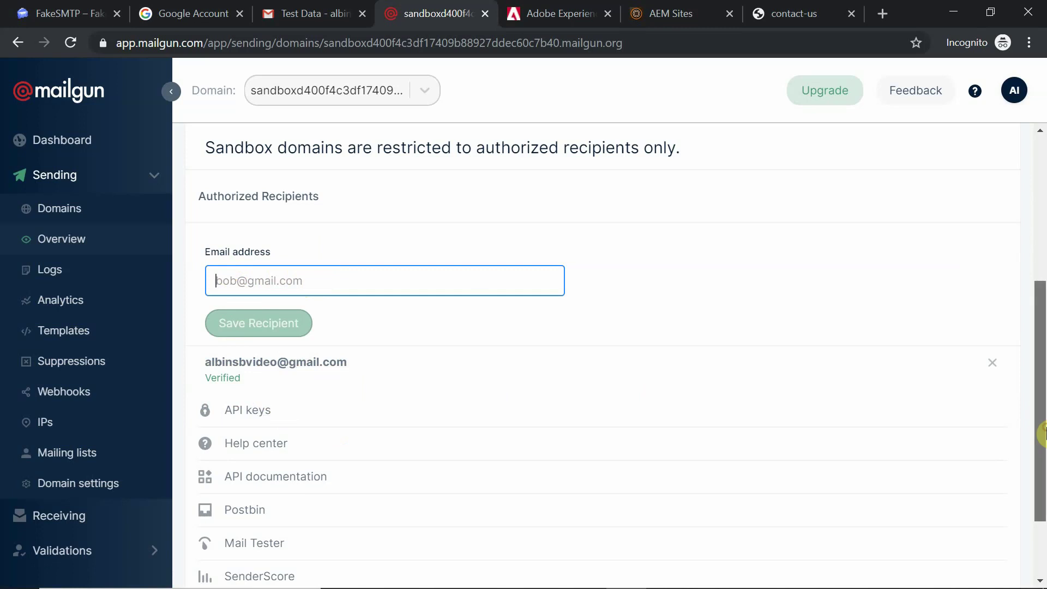
pyautogui.moveTo(1040, 384); pyautogui.dragTo(1037, 255)
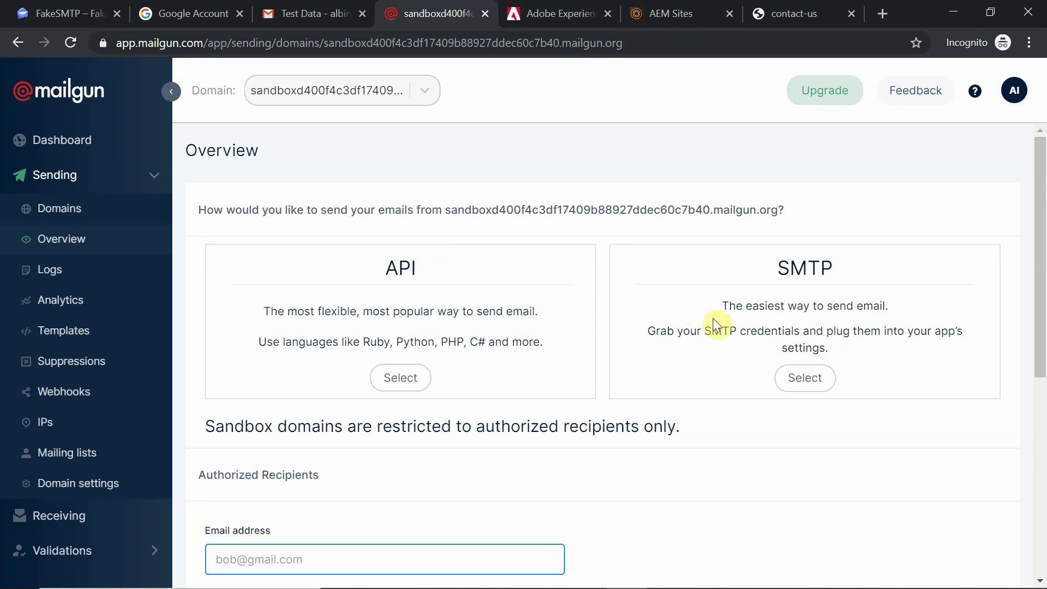
pyautogui.moveTo(1041, 261); pyautogui.dragTo(1040, 292)
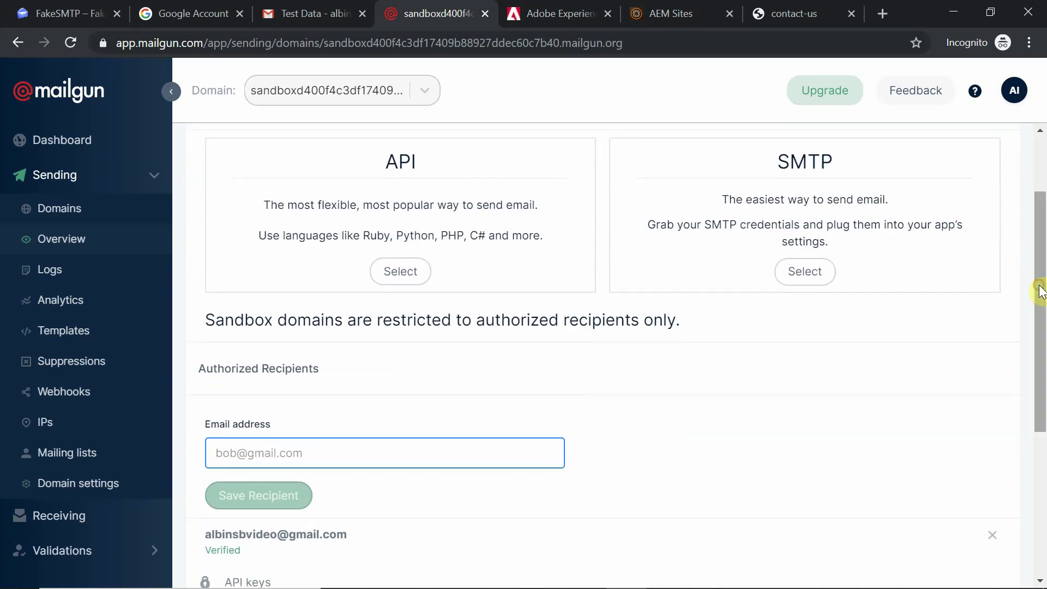
# Choose Mailgun SMTP sending and select the hostname smtp.mailgun.org.
pyautogui.click(805, 273)
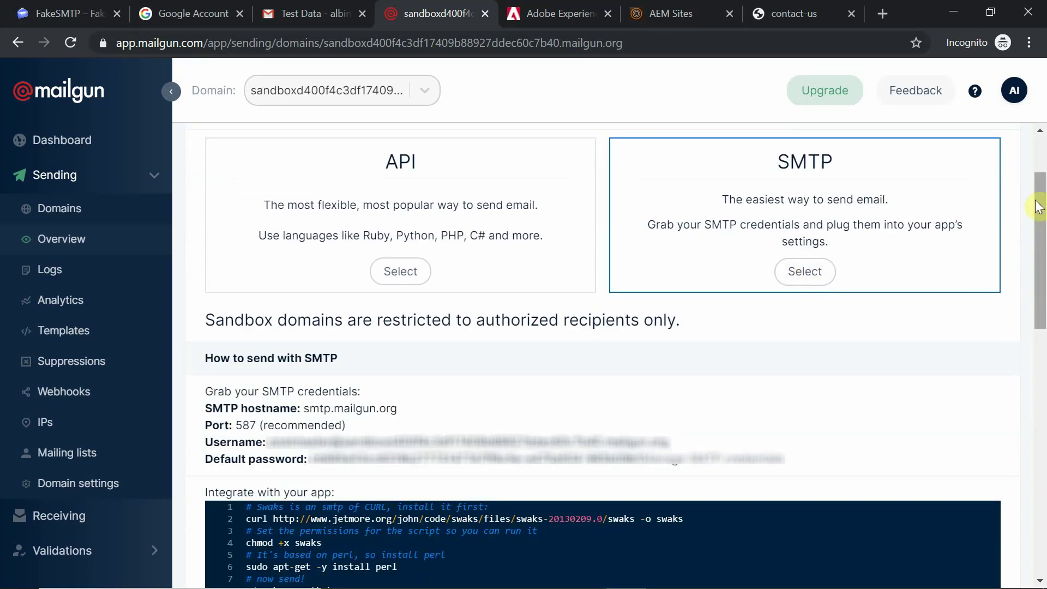
pyautogui.moveTo(1041, 209)
pyautogui.mouseDown()
pyautogui.moveTo(1040, 296)
pyautogui.moveTo(1040, 245)
pyautogui.mouseUp()
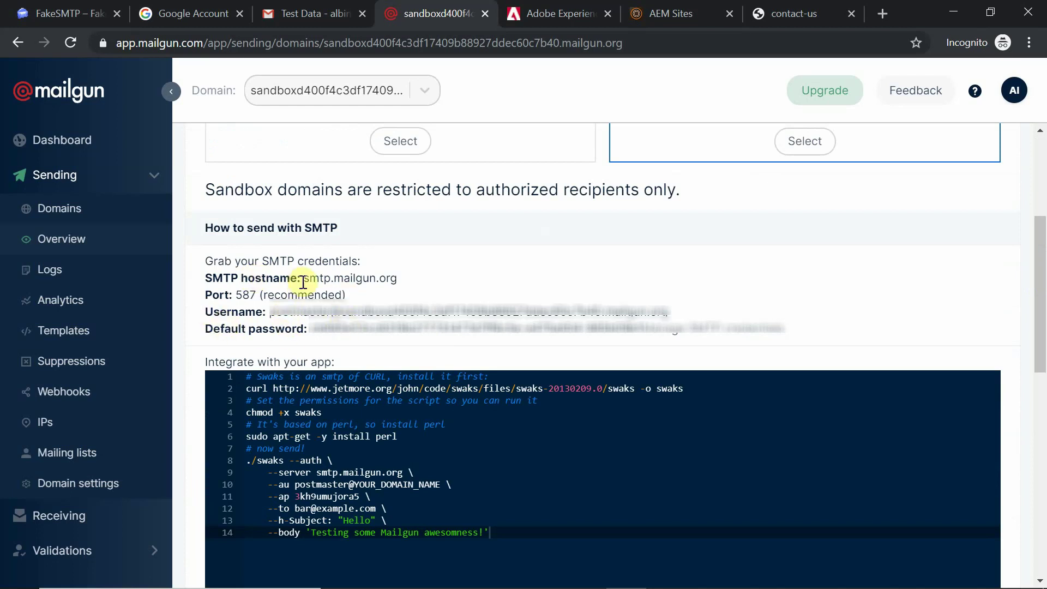
pyautogui.moveTo(304, 278); pyautogui.dragTo(392, 278)
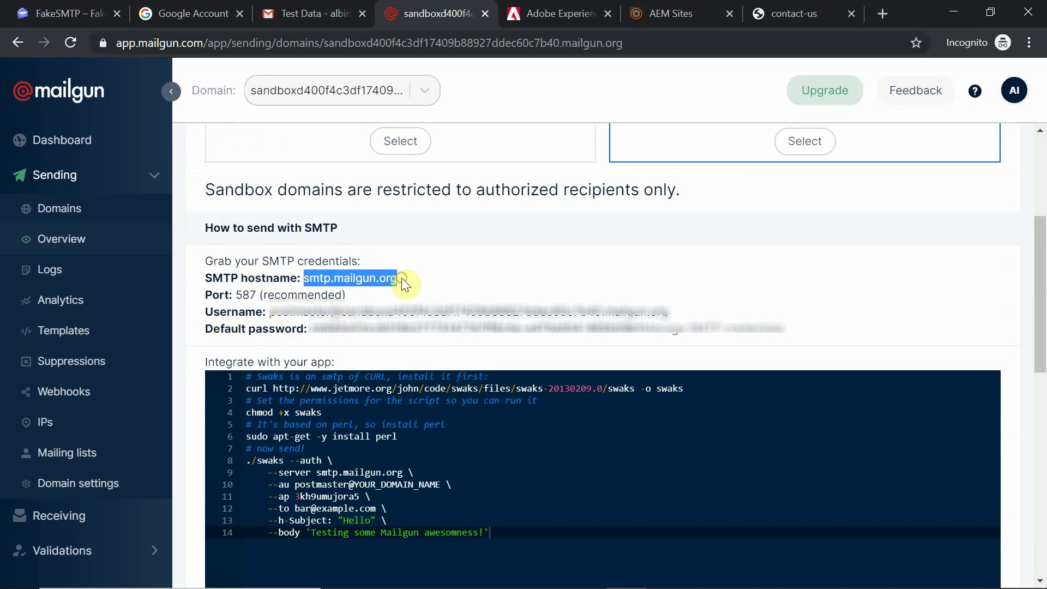
# Reopen Day CQ Mail Service and replace the SMTP host with smtp.mailgun.org.
pyautogui.click(542, 9)
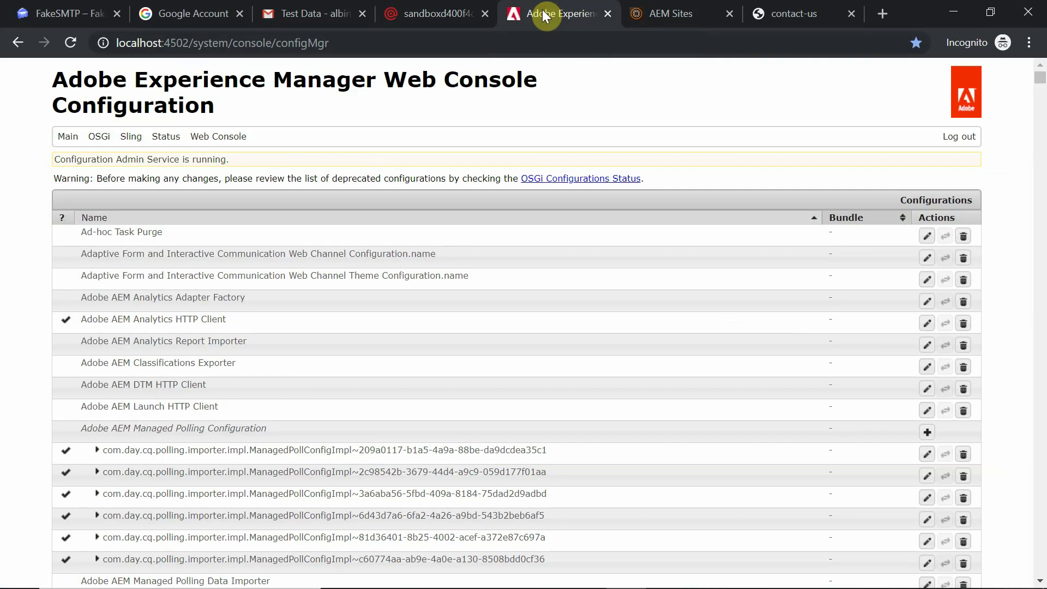
pyautogui.hotkey('ctrl', 'f')
pyautogui.press('Return')
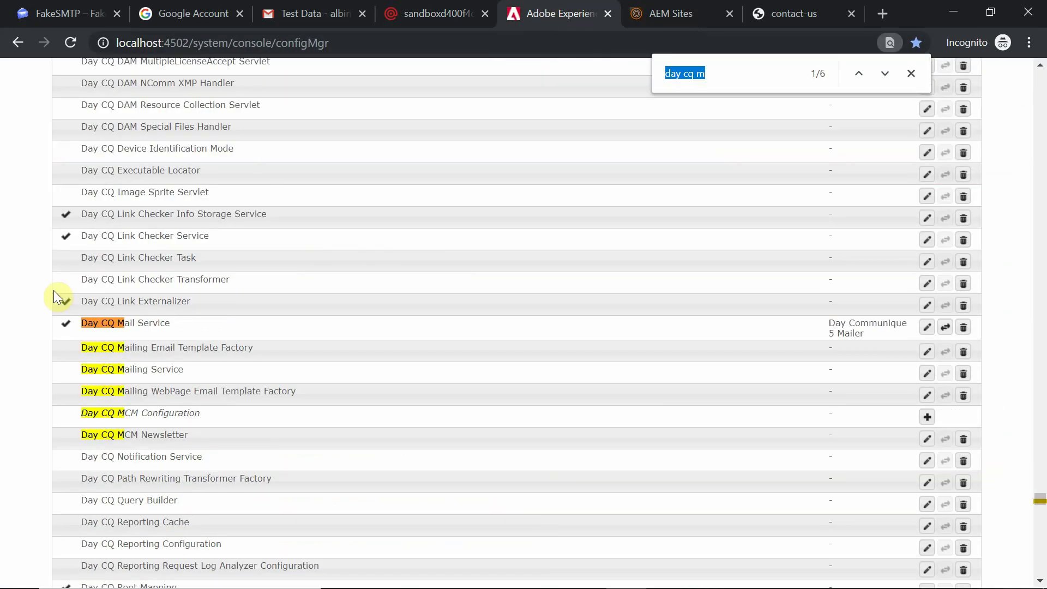
pyautogui.click(135, 322)
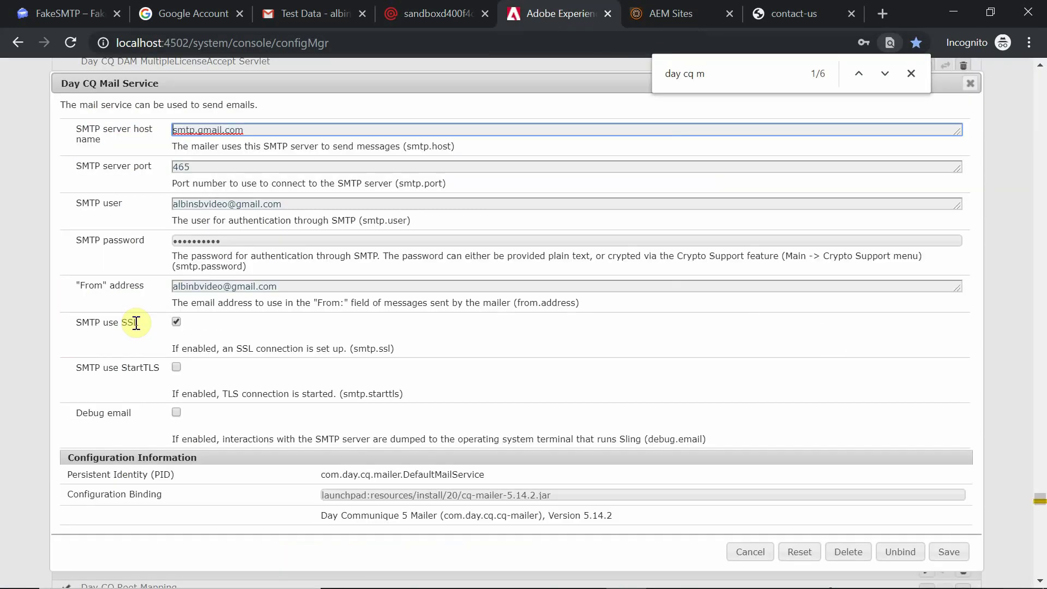
pyautogui.doubleClick(270, 134)
pyautogui.write('smtp.mailgun.org')
# Replace the SMTP port 465 with Mailgun's port 587.
pyautogui.click(433, 13)
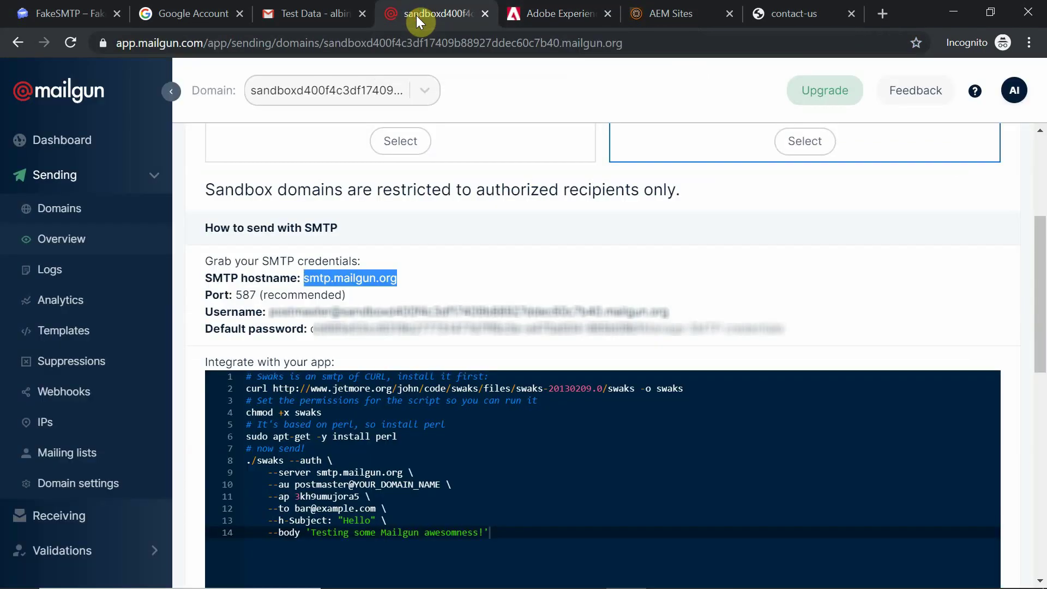
pyautogui.doubleClick(246, 294)
pyautogui.hotkey('ctrl', 'c')
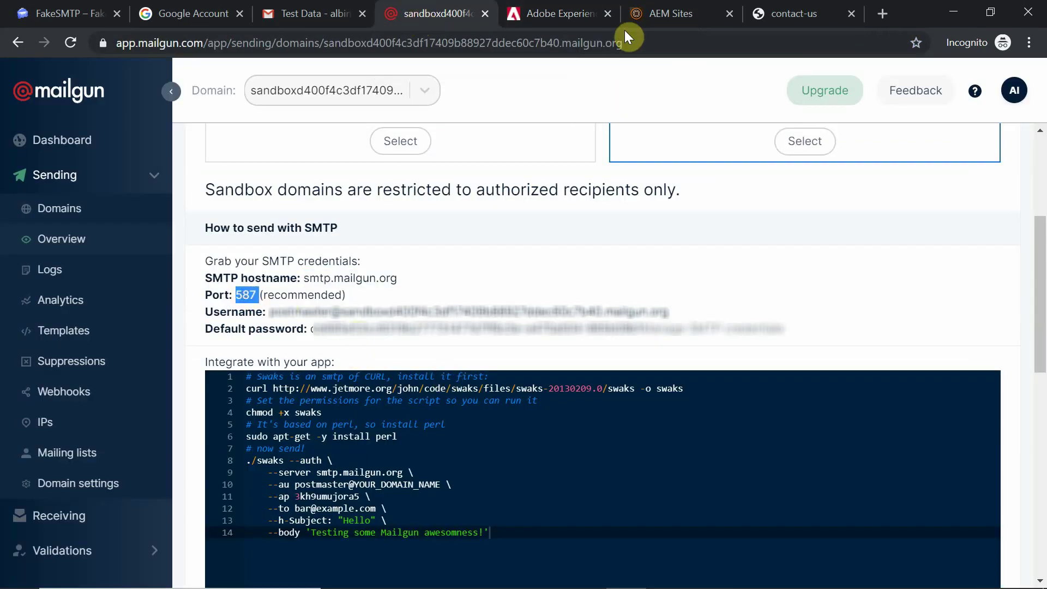
pyautogui.click(560, 13)
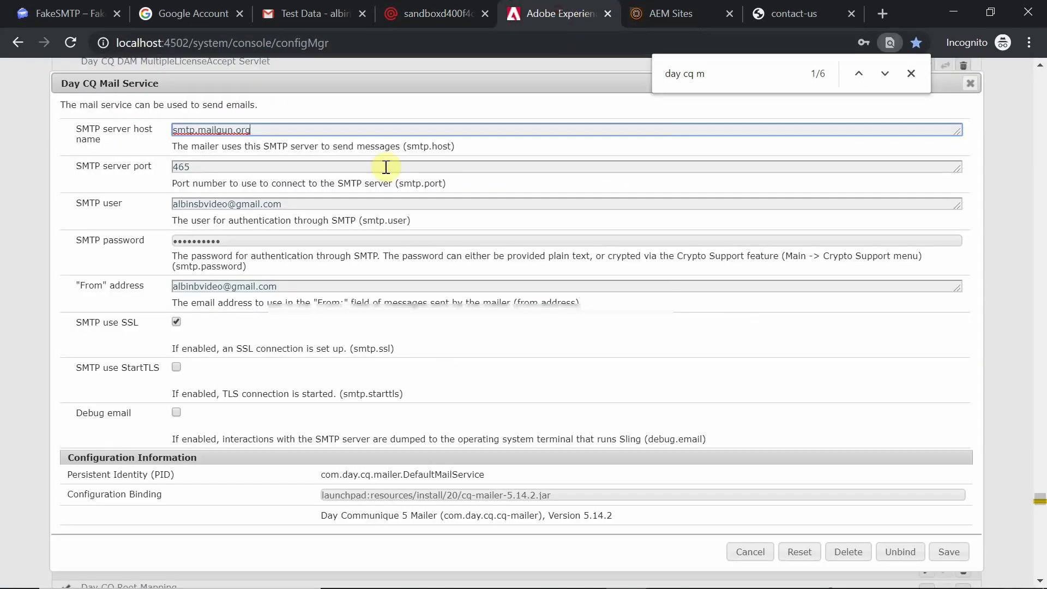
pyautogui.doubleClick(238, 166)
pyautogui.hotkey('ctrl', 'v')
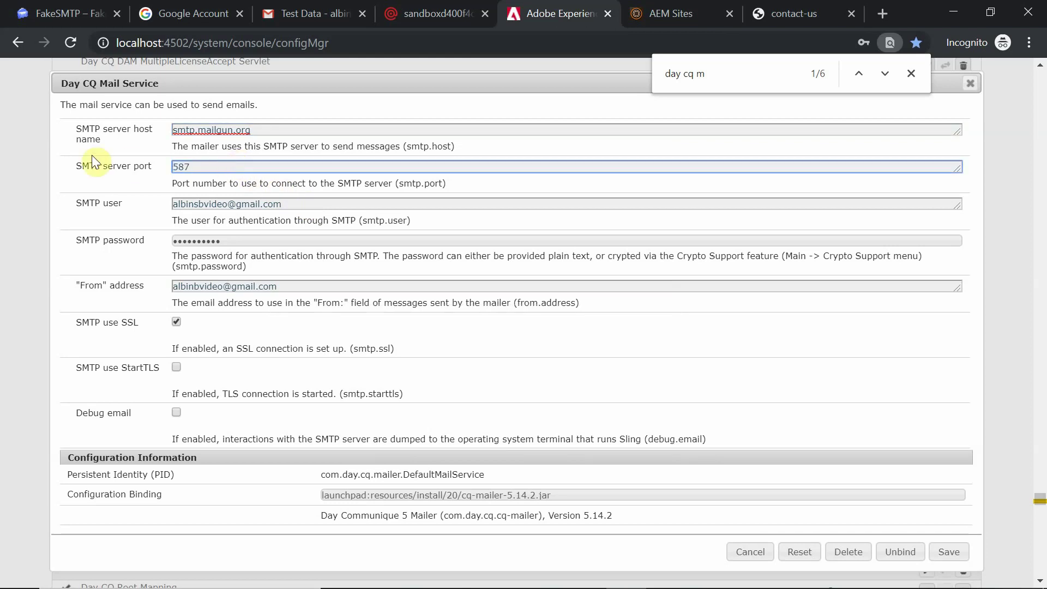
# Copy the Mailgun sandbox username into the SMTP user field.
pyautogui.click(437, 13)
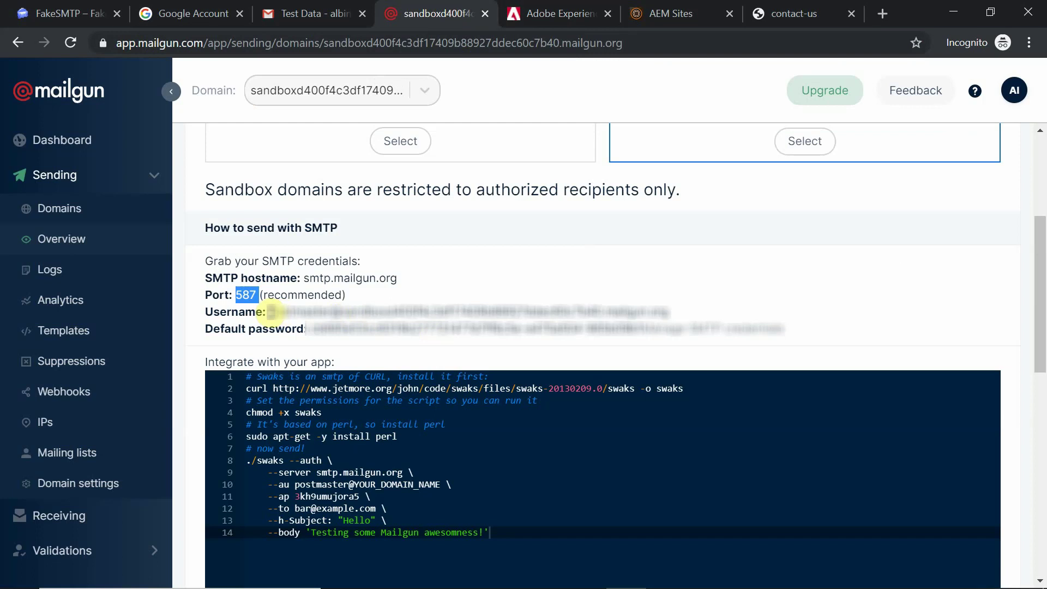
pyautogui.moveTo(271, 312); pyautogui.dragTo(667, 311)
pyautogui.hotkey('ctrl', 'c')
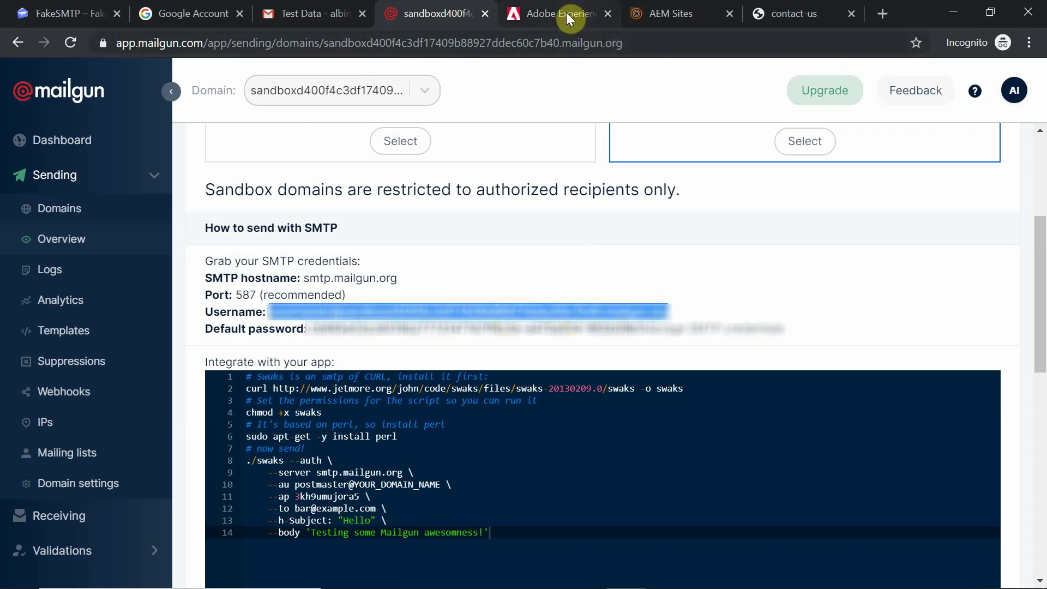
pyautogui.click(566, 15)
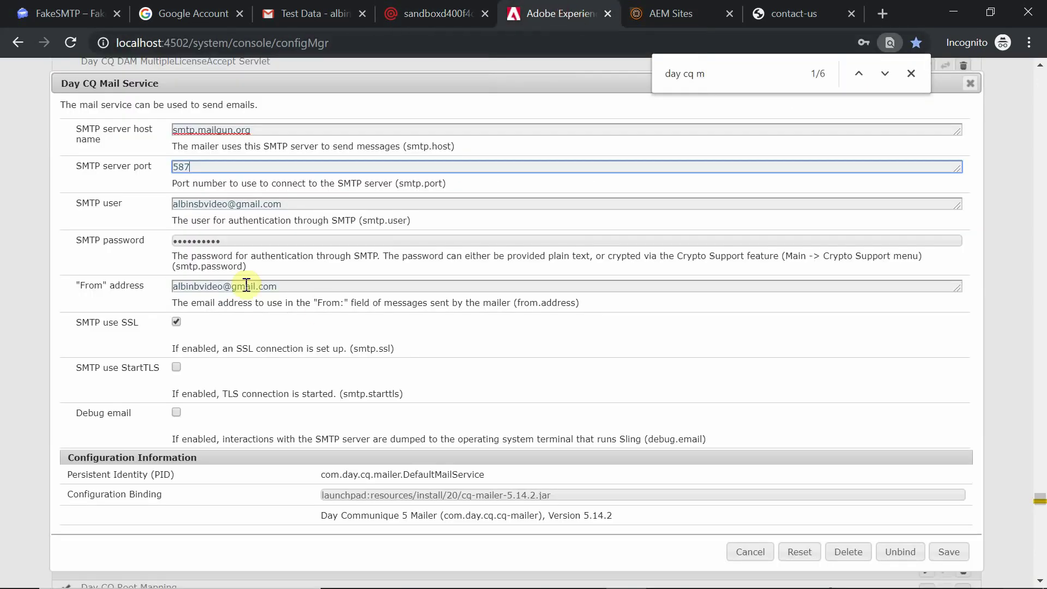
pyautogui.click(303, 208)
pyautogui.hotkey('ctrl', 'a')
pyautogui.hotkey('ctrl', 'v')
# Paste the Mailgun default password as the SMTP password and turn SSL off.
pyautogui.click(428, 14)
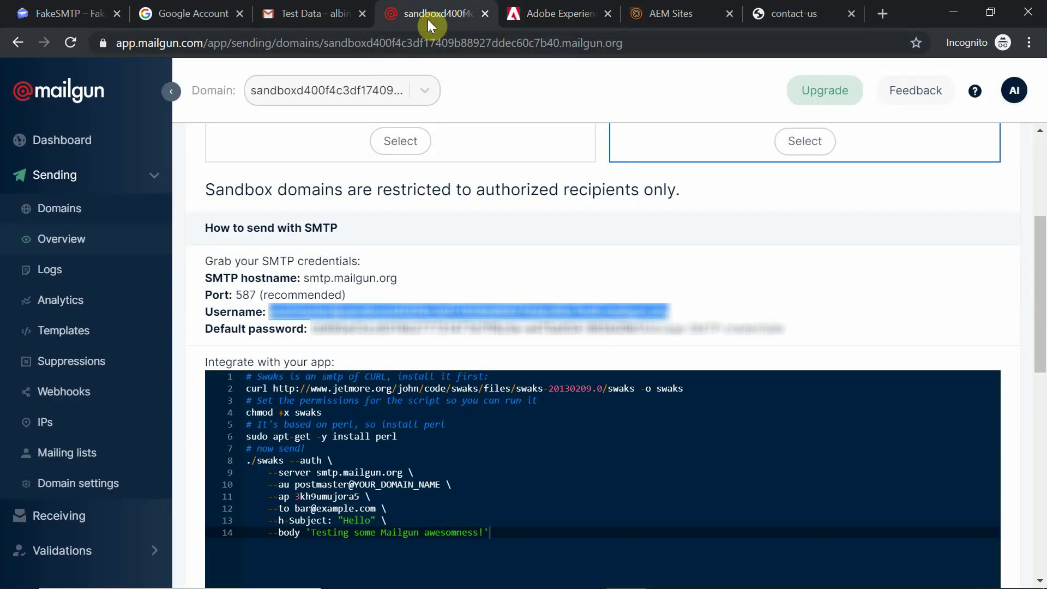
pyautogui.moveTo(312, 329); pyautogui.dragTo(646, 328)
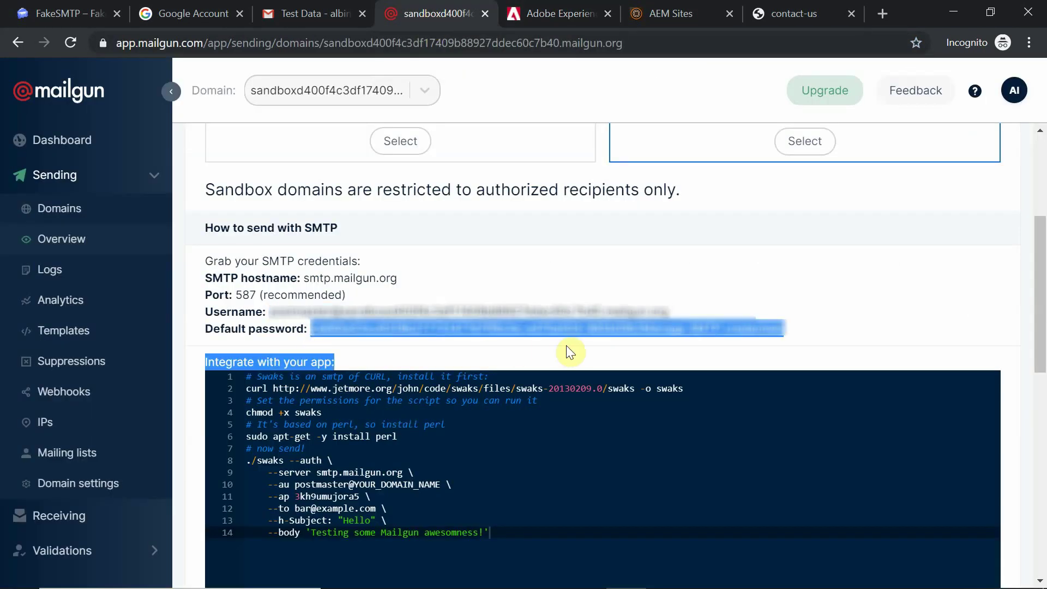
pyautogui.hotkey('ctrl', 'c')
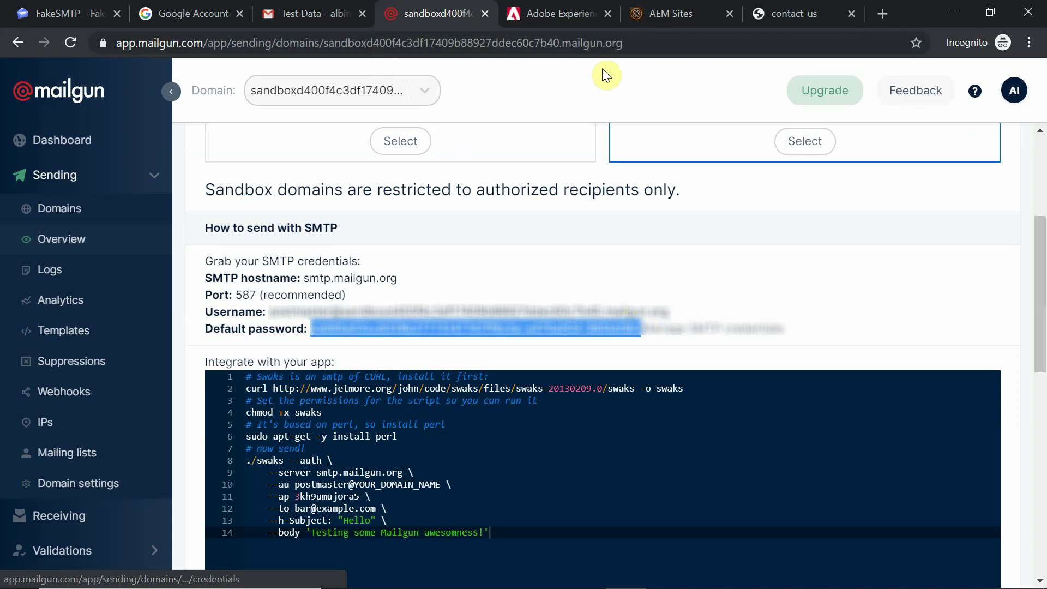
pyautogui.click(558, 13)
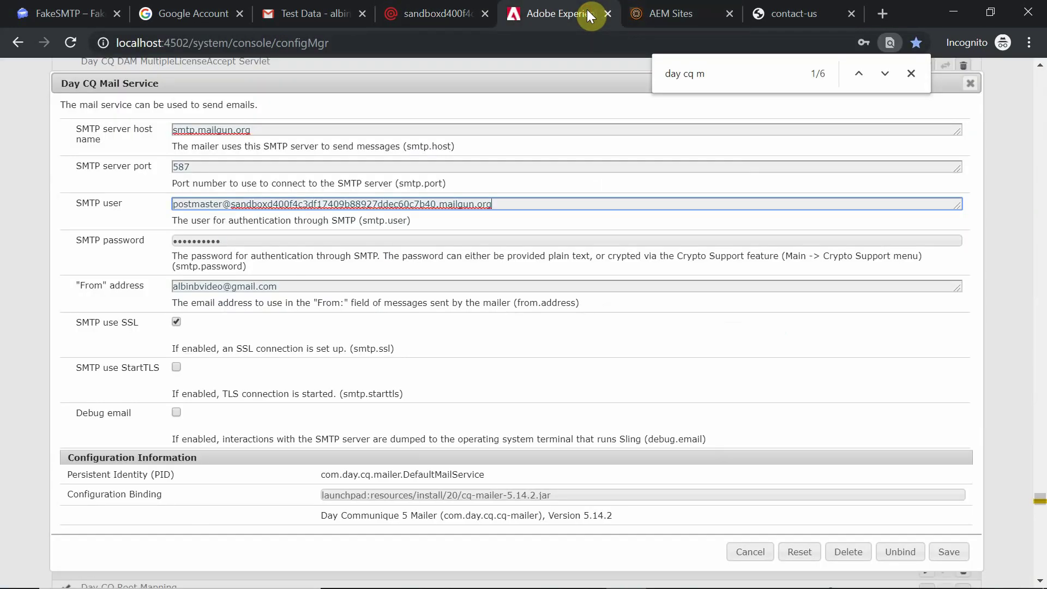
pyautogui.doubleClick(234, 241)
pyautogui.hotkey('ctrl', 'v')
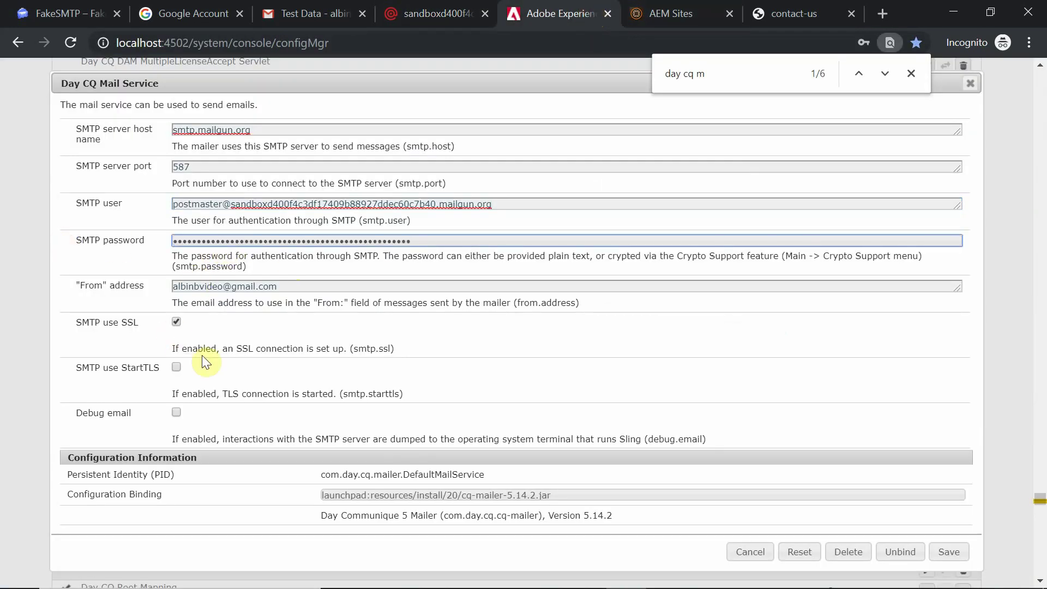
pyautogui.click(177, 324)
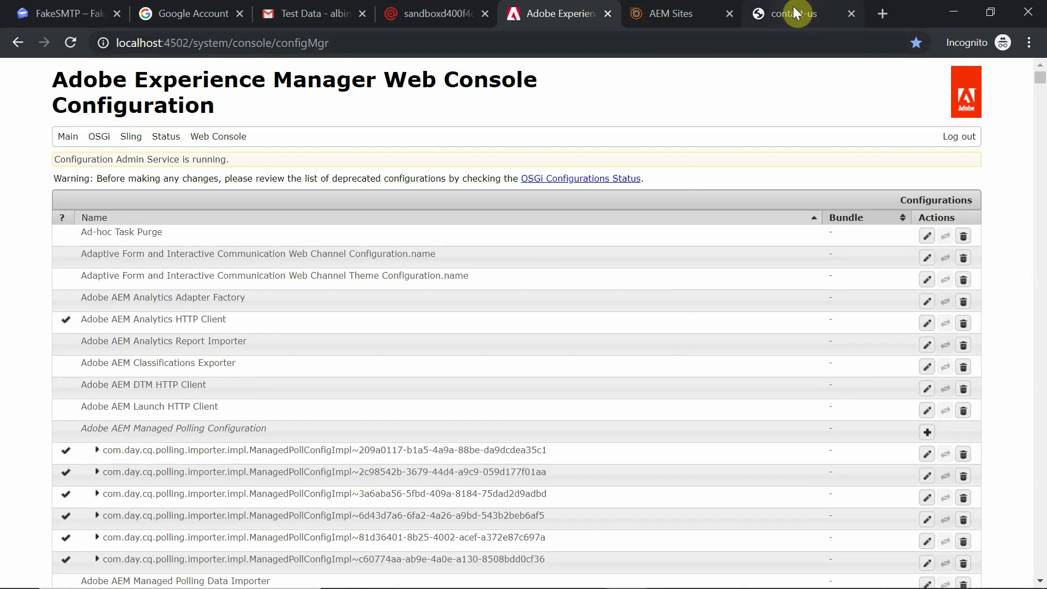
pyautogui.click(793, 13)
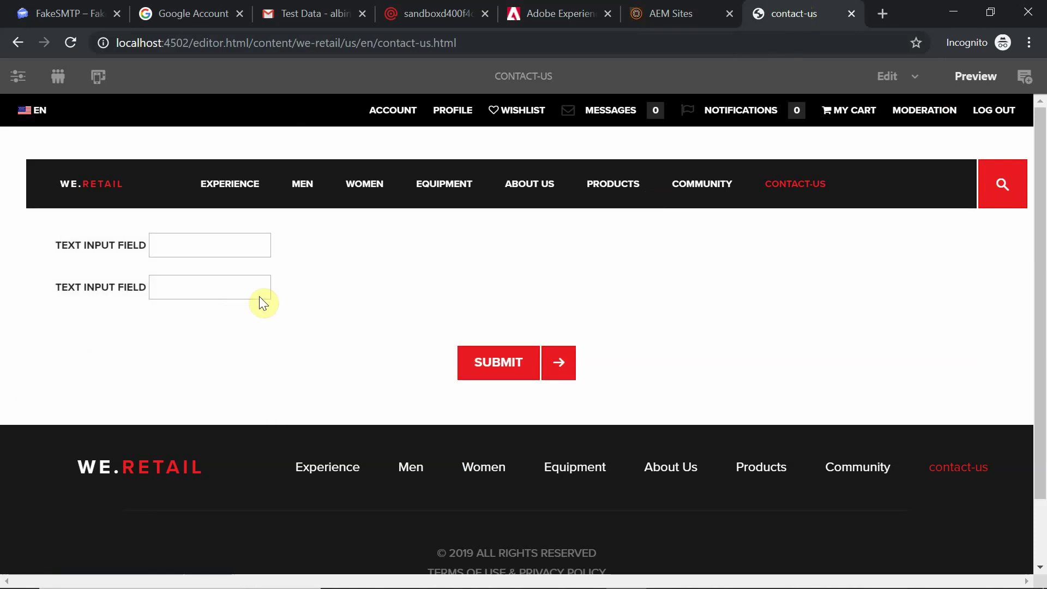
# Resubmit the contact-us form with vvv in both fields, then return to Gmail.
pyautogui.click(208, 244)
pyautogui.write('vvv')
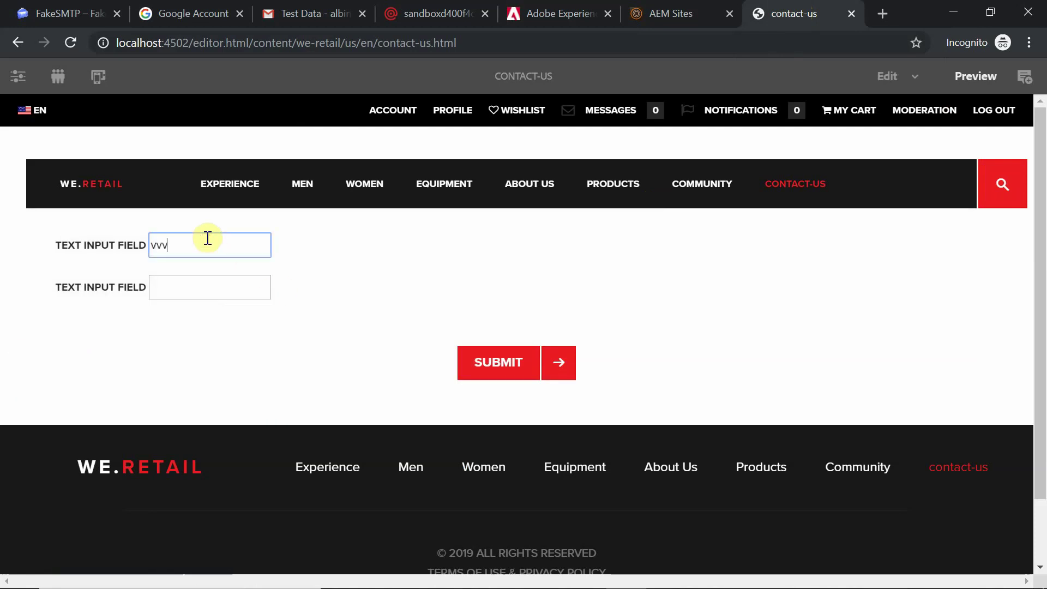
pyautogui.click(212, 285)
pyautogui.write('vvv')
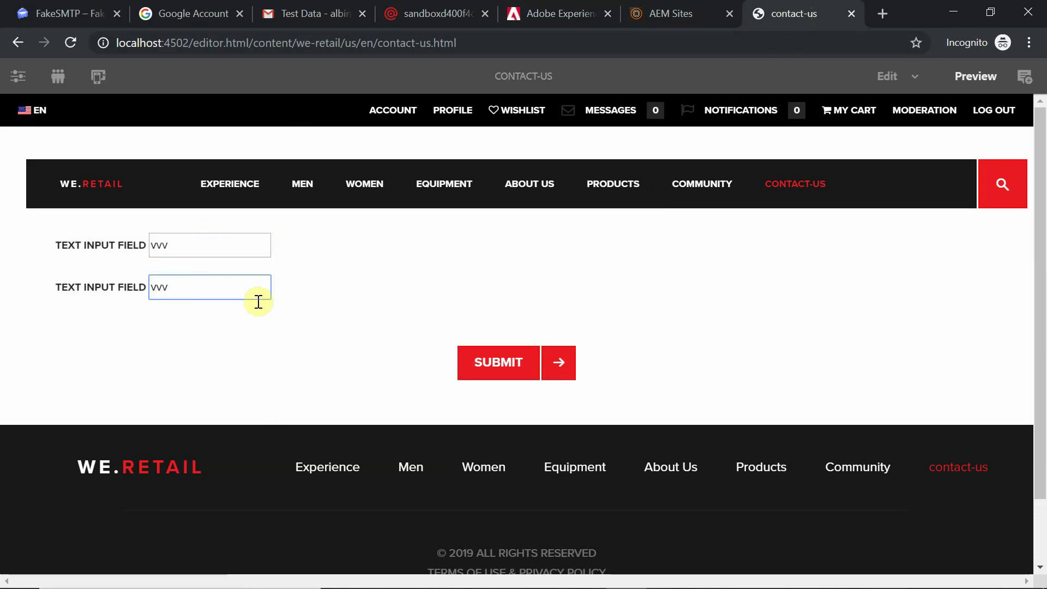
pyautogui.click(480, 366)
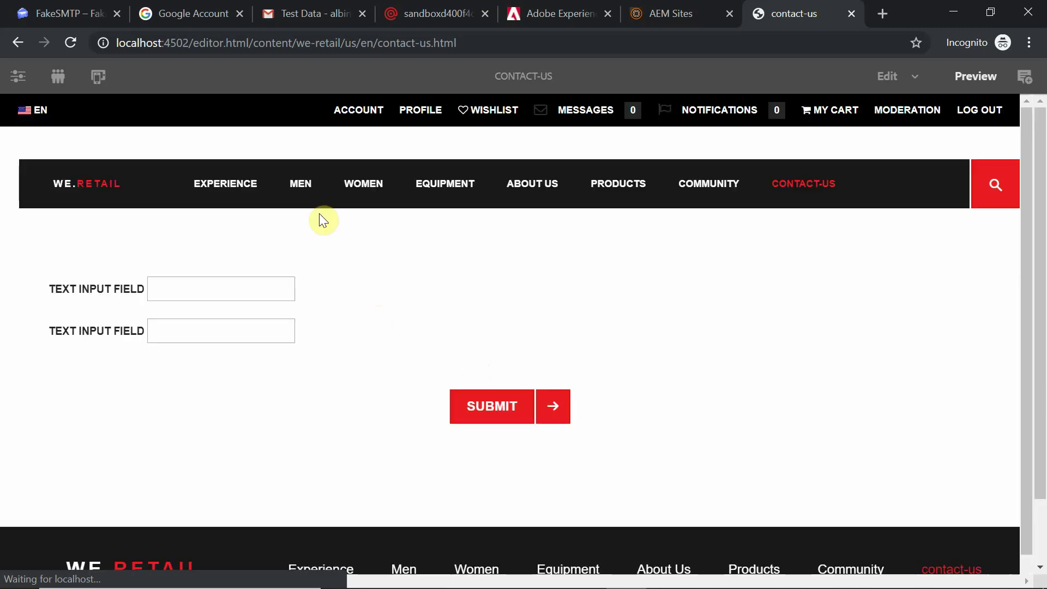
pyautogui.click(310, 14)
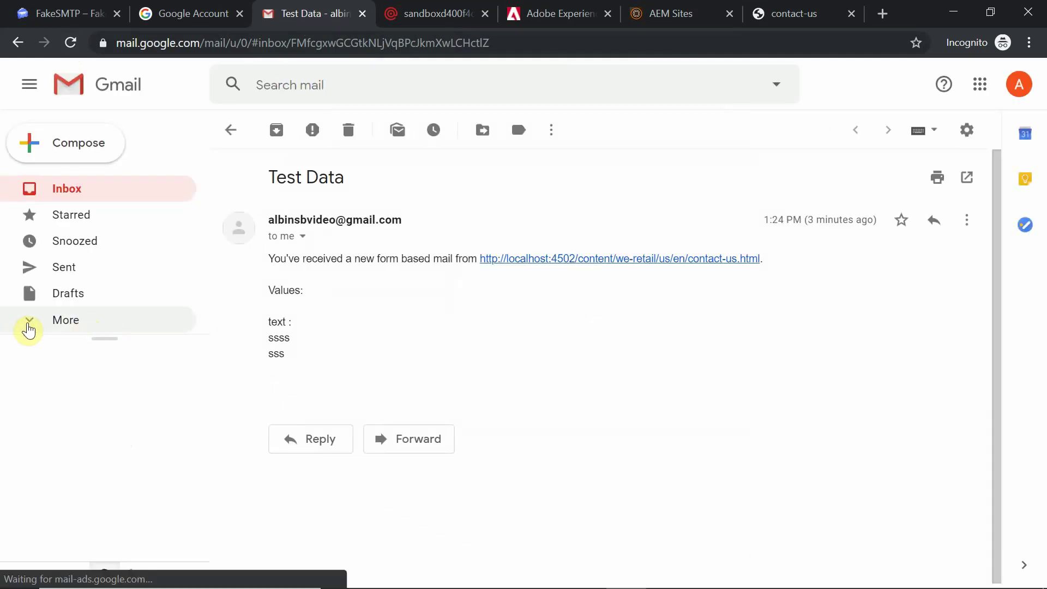
# Open the new Mailgun-sandbox Test Data email with vvv values from Gmail's Spam folder.
pyautogui.click(30, 328)
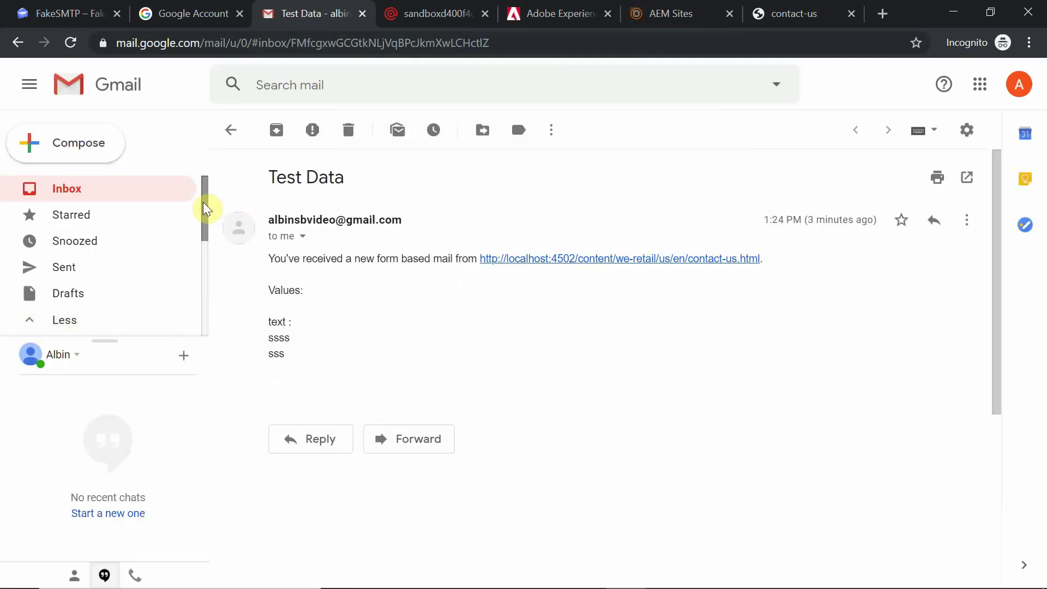
pyautogui.moveTo(204, 208); pyautogui.dragTo(209, 293)
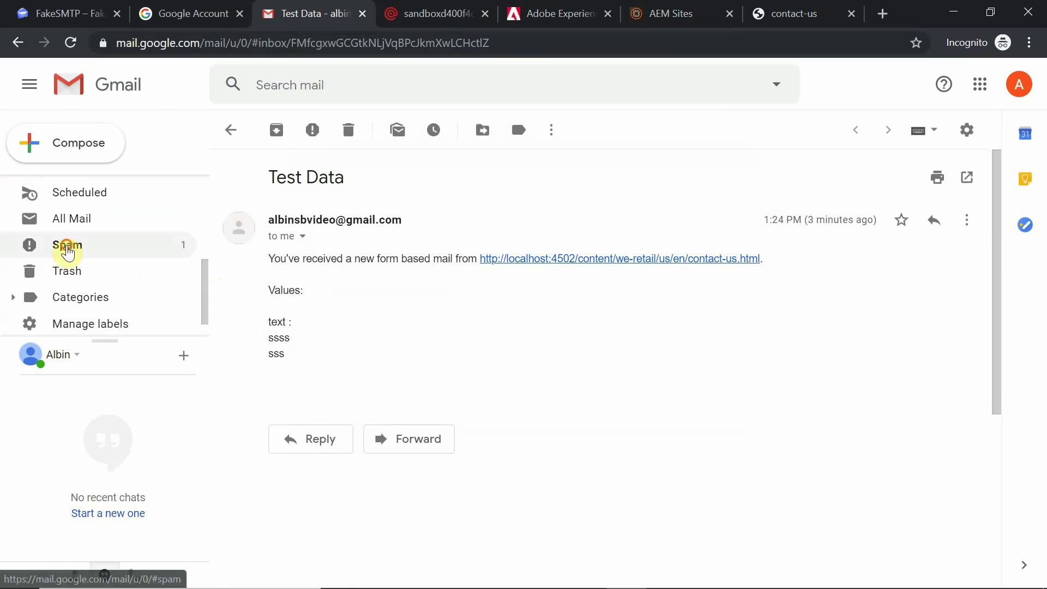
pyautogui.click(67, 245)
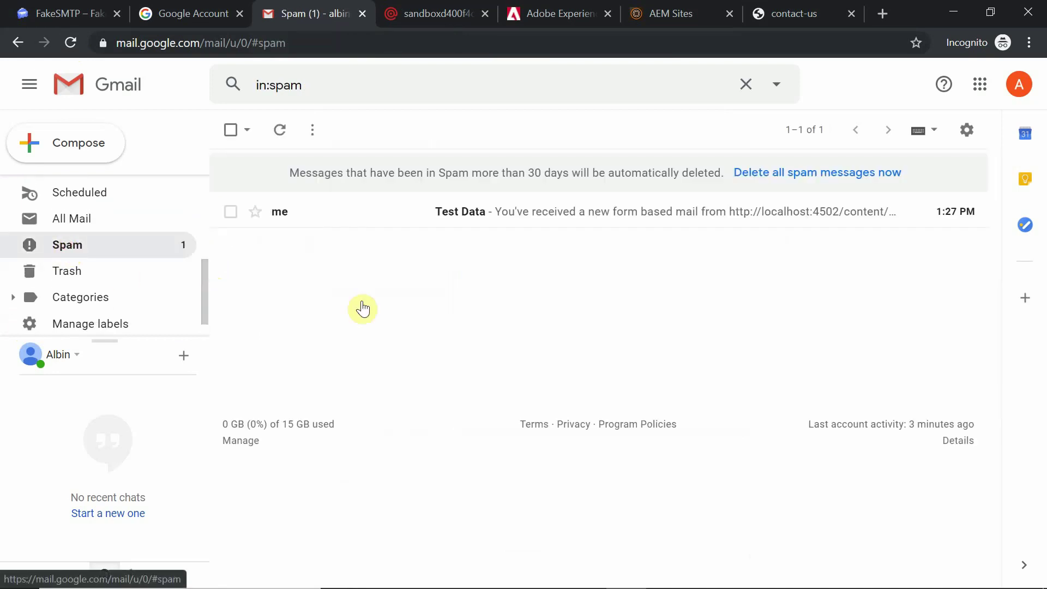
pyautogui.click(535, 212)
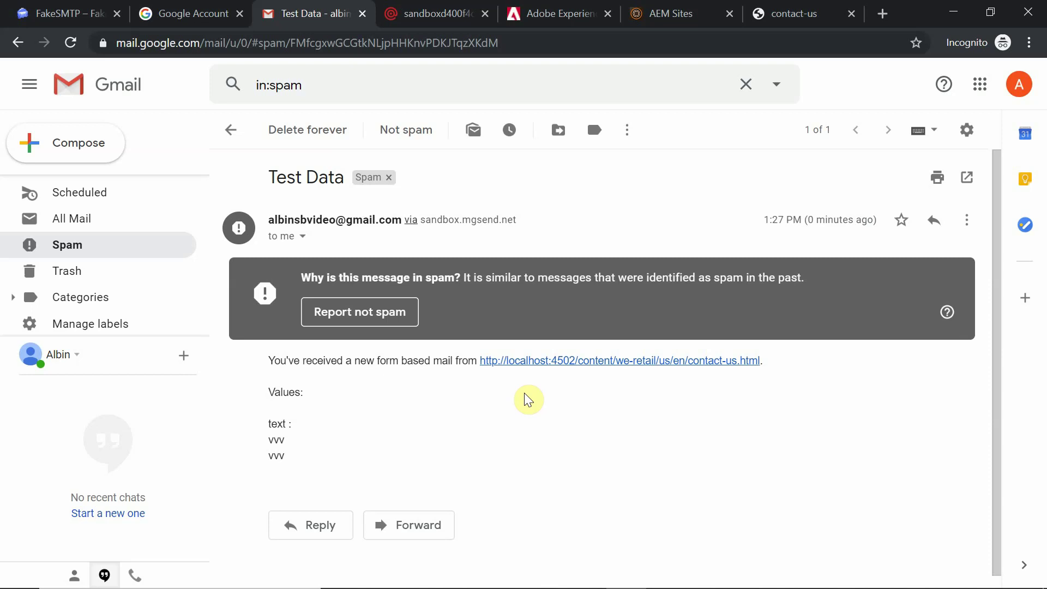
# View the FakeSMTP 2.0 download page and the downloaded fakeSMTP-2.0.jar in fakeSMTP-latest.
pyautogui.click(64, 13)
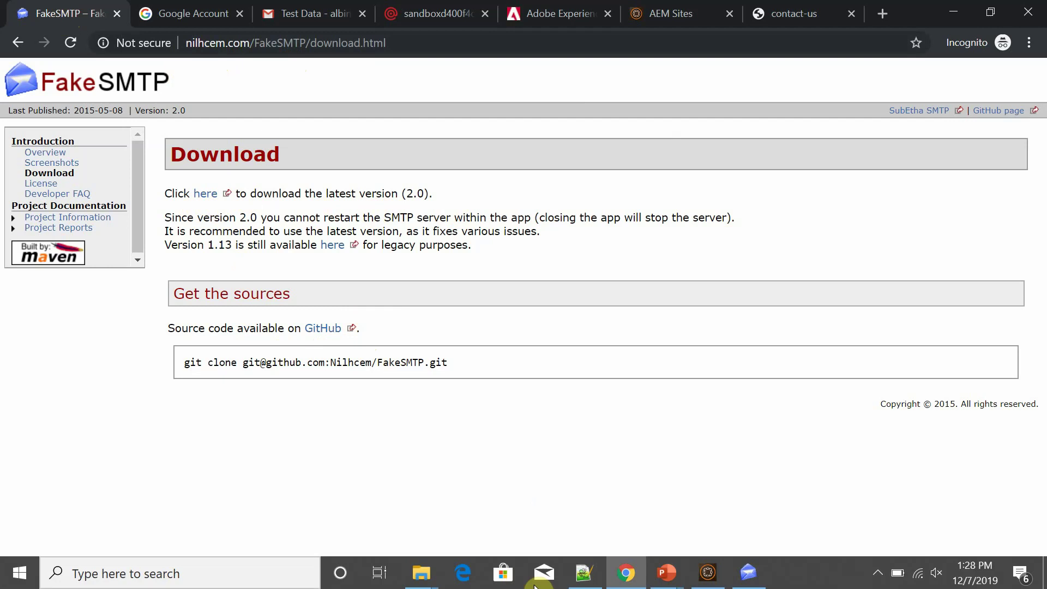
pyautogui.click(425, 573)
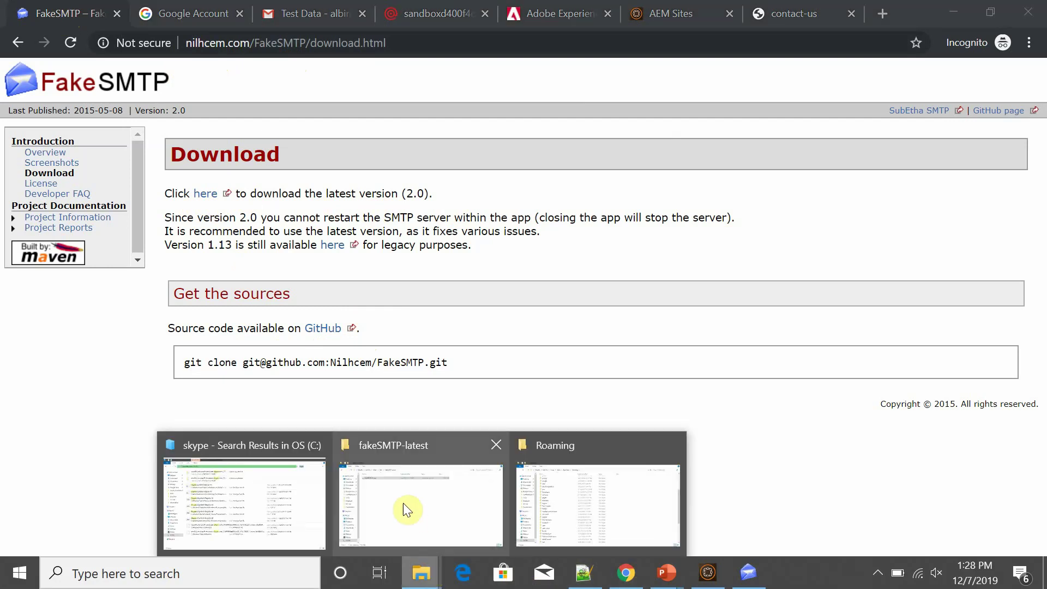
pyautogui.click(420, 503)
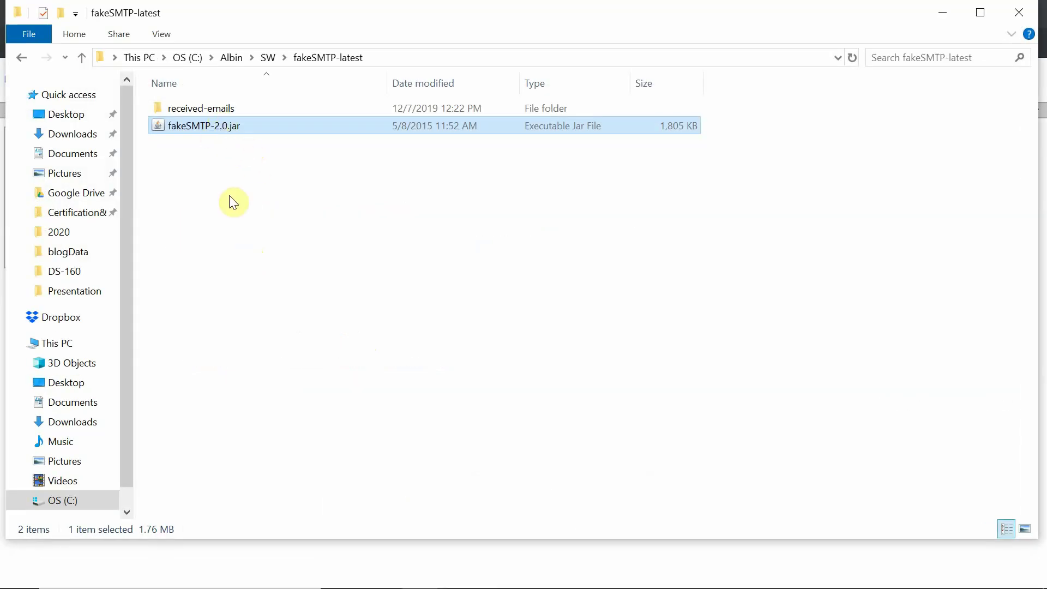
pyautogui.hotkey('alt', 'Tab')
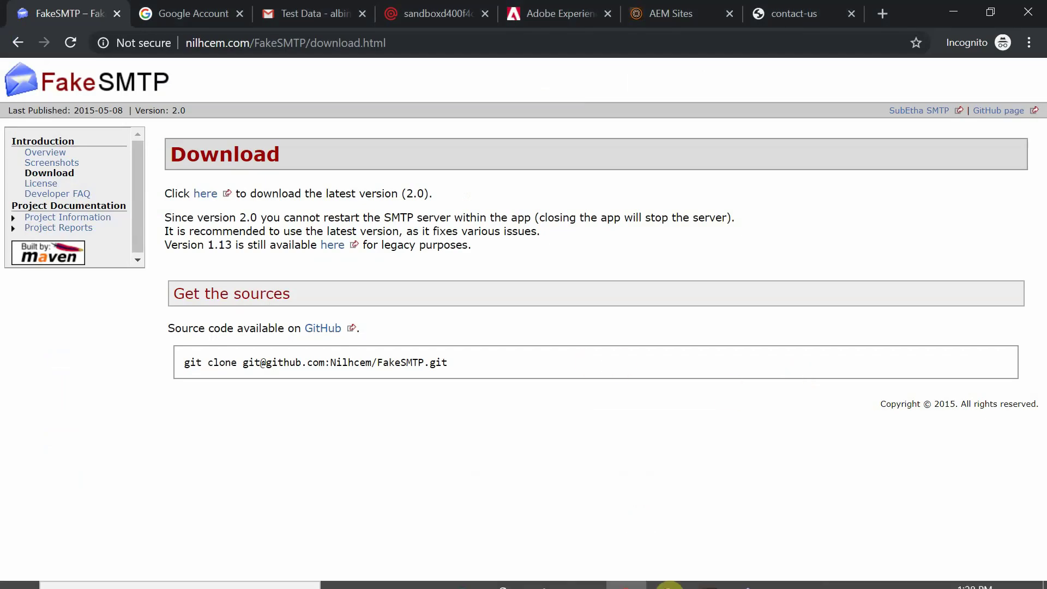
# Confirm Fake SMTP Server runs on port 25 with zero messages, then return to Chrome.
pyautogui.click(749, 581)
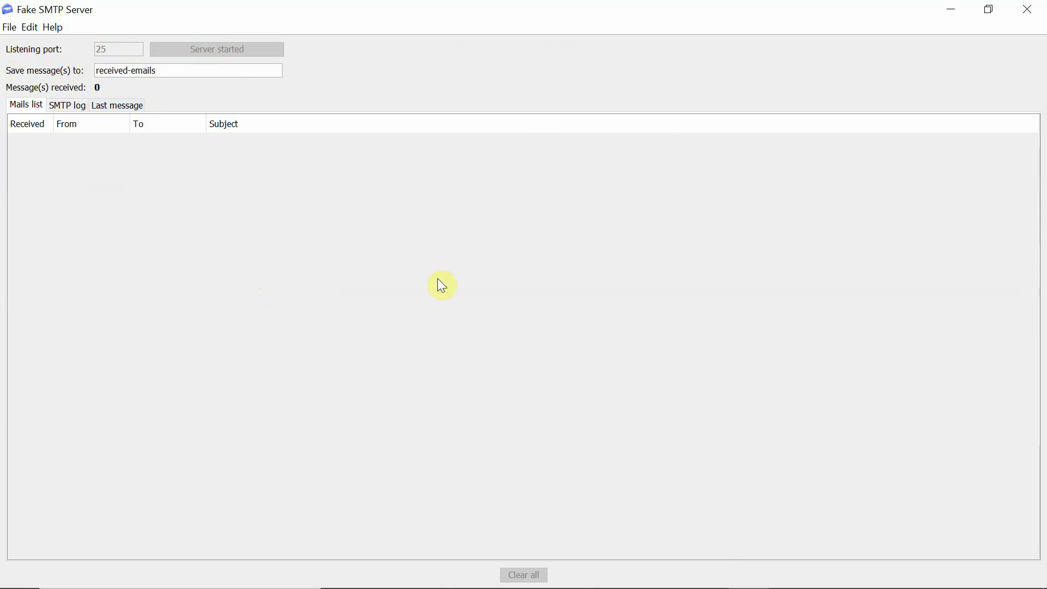
pyautogui.hotkey('alt', 'Tab')
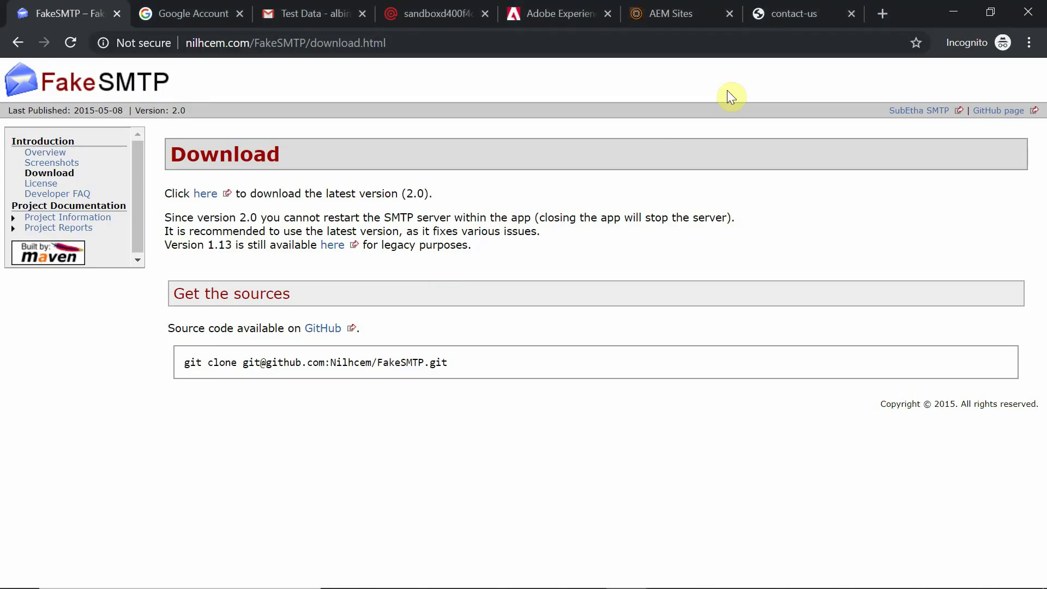
# Find and open the Day CQ Mail Service configuration in the AEM Web Console.
pyautogui.click(557, 13)
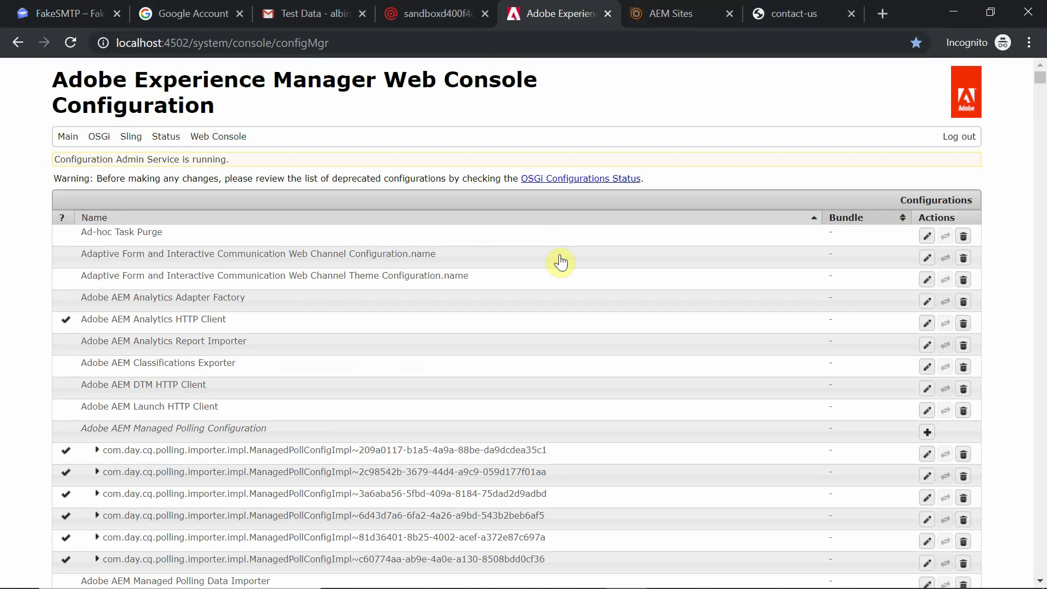
pyautogui.hotkey('ctrl', 'f')
pyautogui.press('Return')
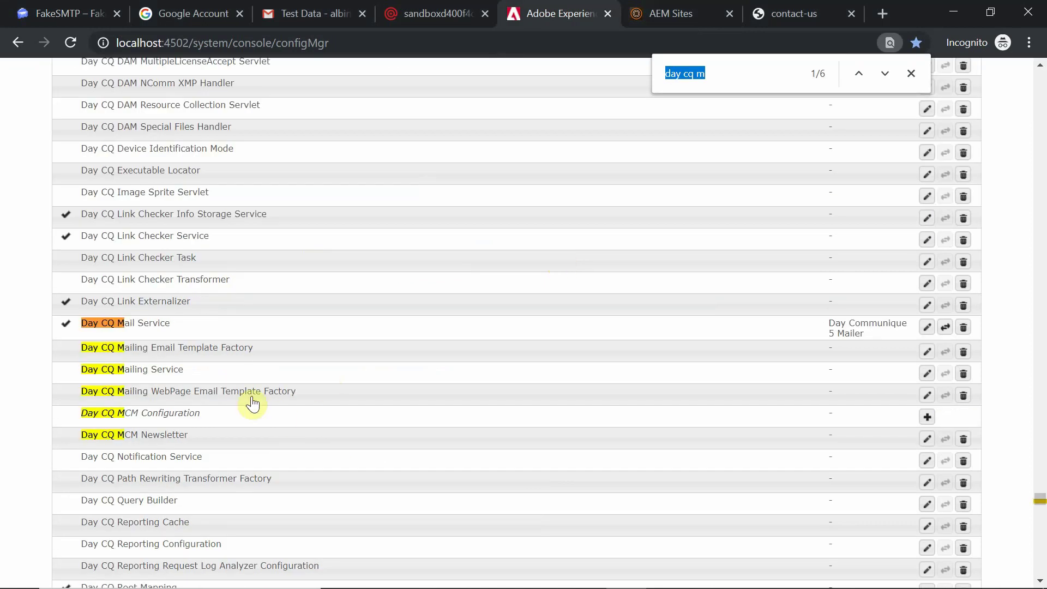
pyautogui.click(151, 325)
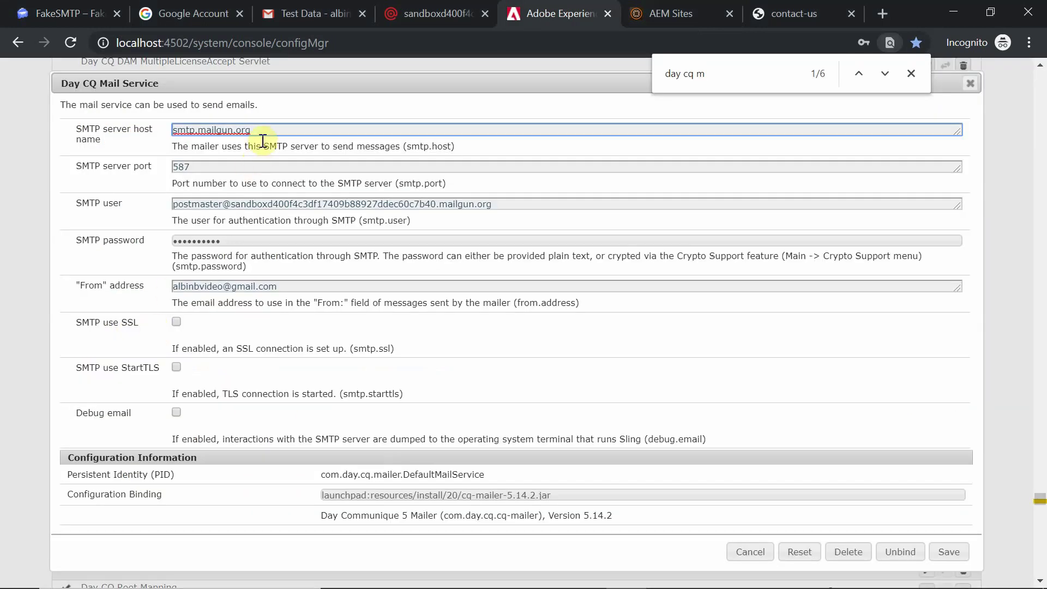
# Set SMTP host to localhost and port to 25, clear user and password, and save.
pyautogui.doubleClick(260, 131)
pyautogui.write('lo')
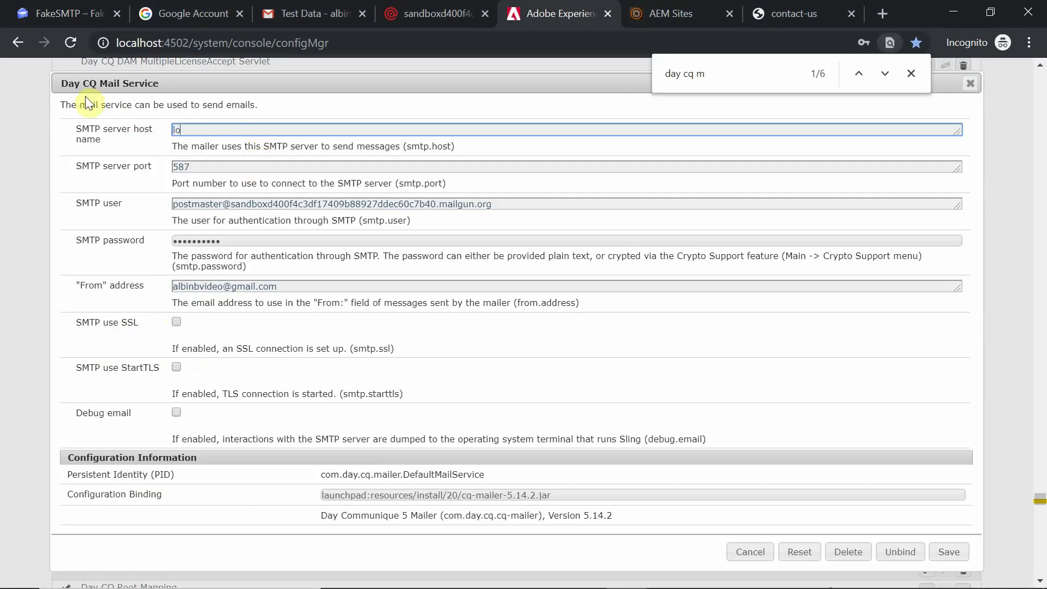
pyautogui.write('calhost')
pyautogui.doubleClick(199, 166)
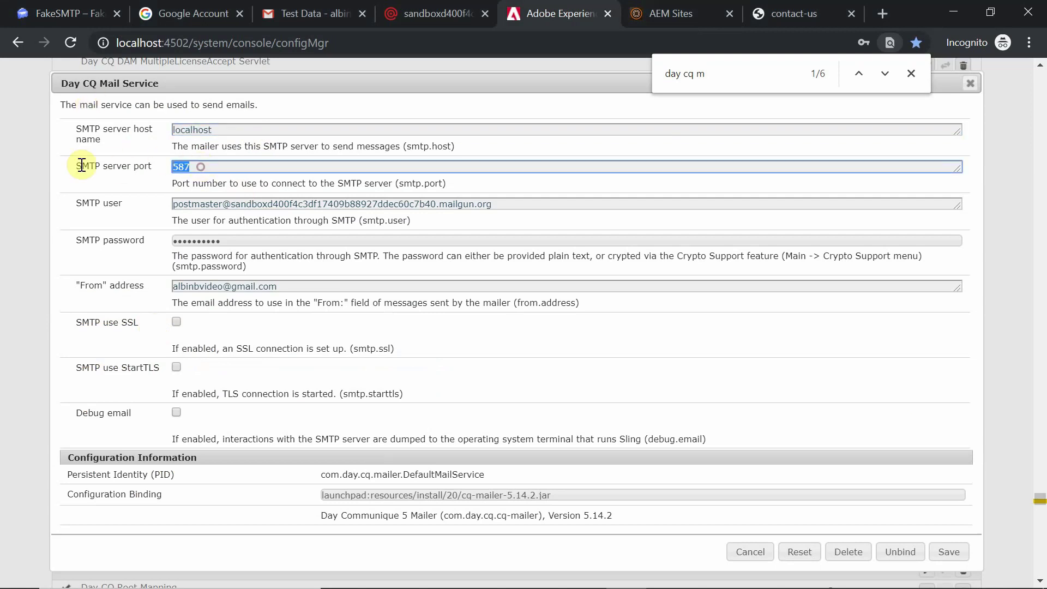
pyautogui.write('25')
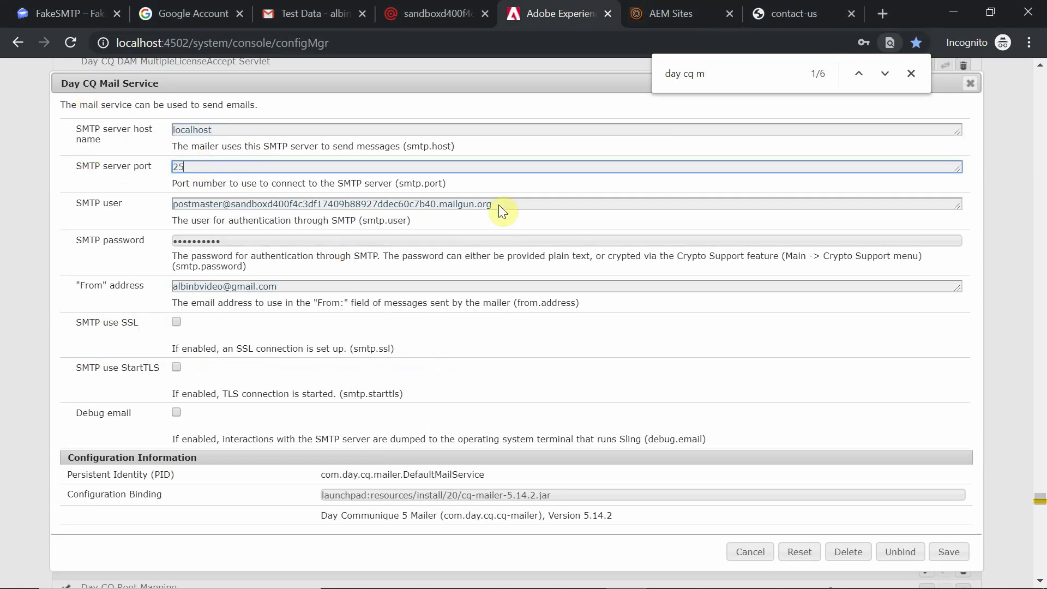
pyautogui.moveTo(499, 203); pyautogui.dragTo(5, 168)
pyautogui.press('Delete')
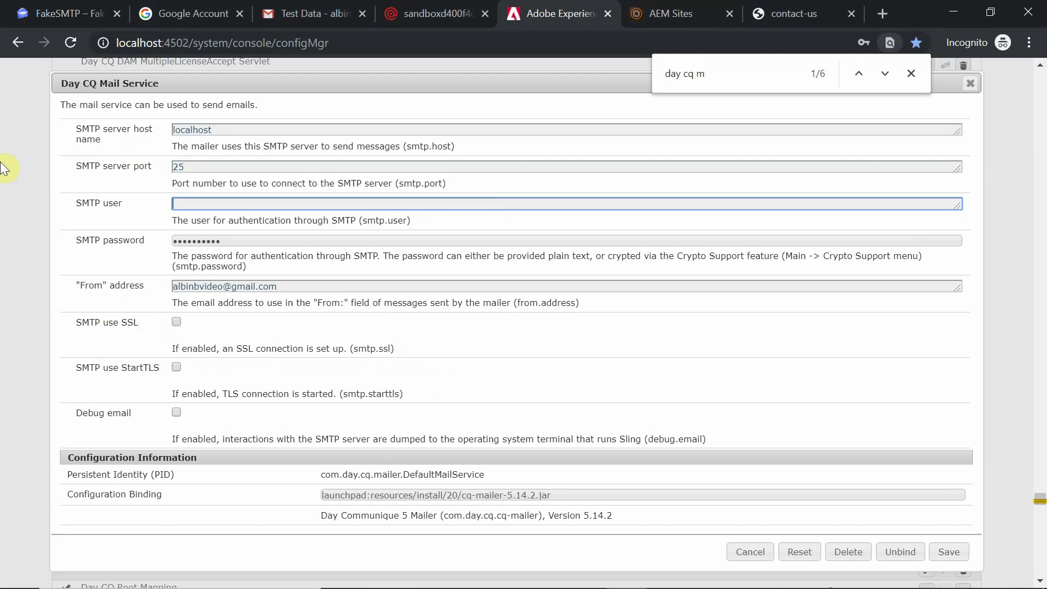
pyautogui.moveTo(242, 240); pyautogui.dragTo(4, 242)
pyautogui.press('Delete')
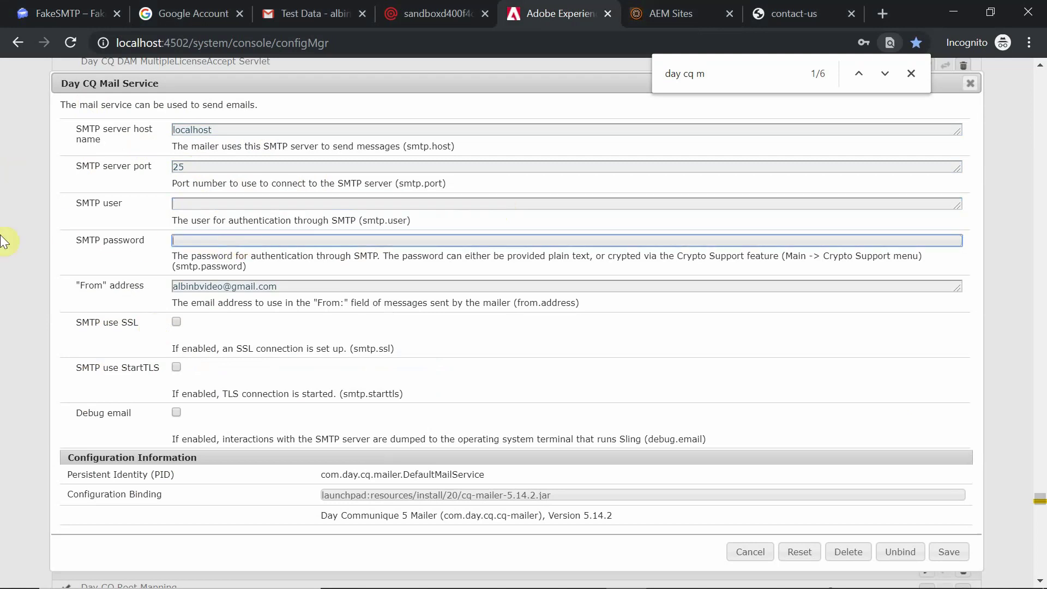
pyautogui.click(92, 238)
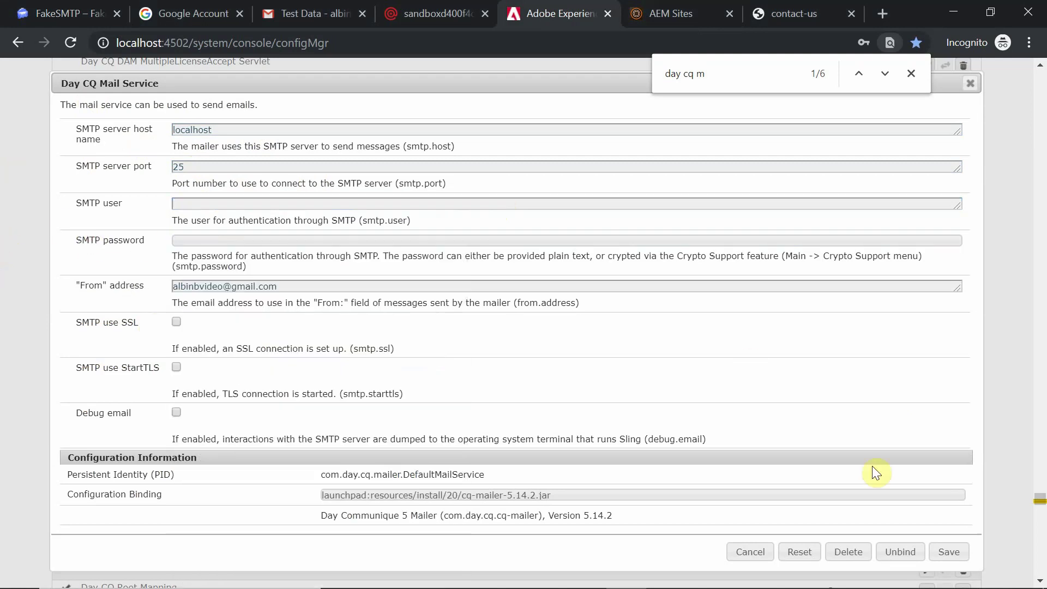
pyautogui.click(947, 553)
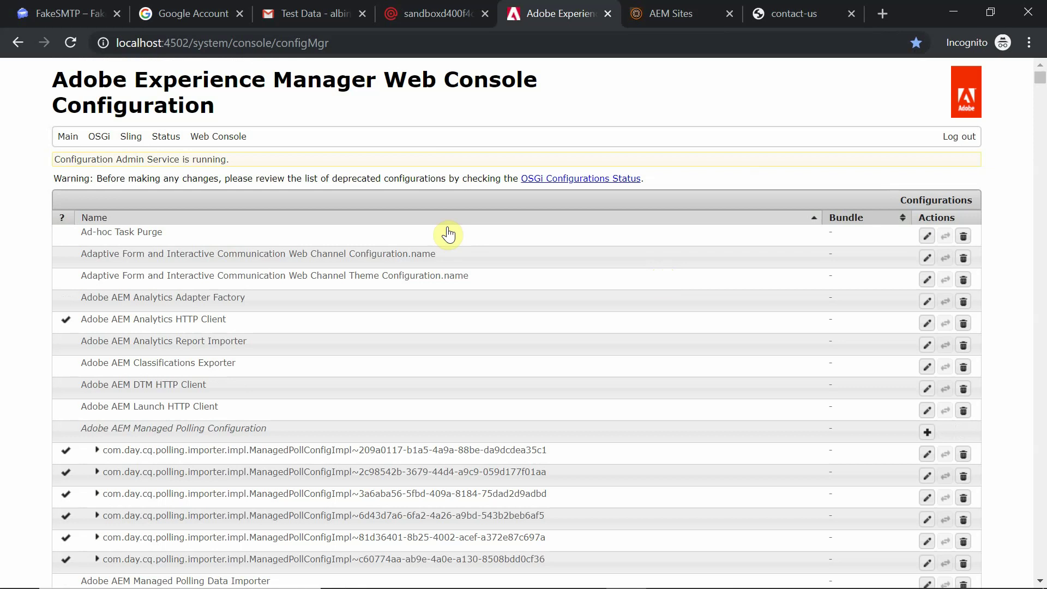
# Check Fake SMTP Server, then fill both contact-us form fields with dddd.
pyautogui.hotkey('alt', 'Tab')
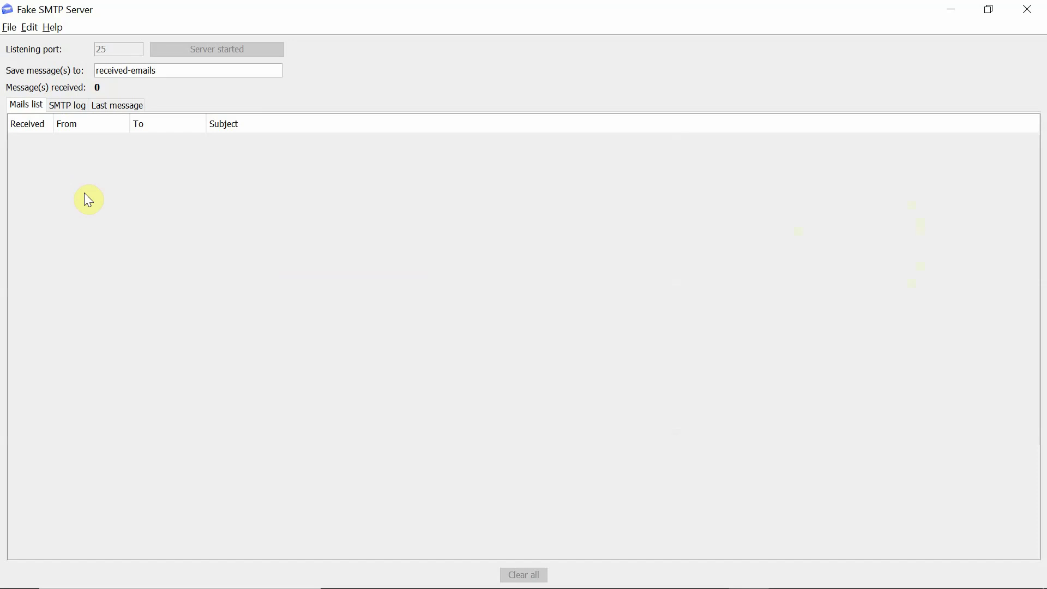
pyautogui.hotkey('alt', 'Tab')
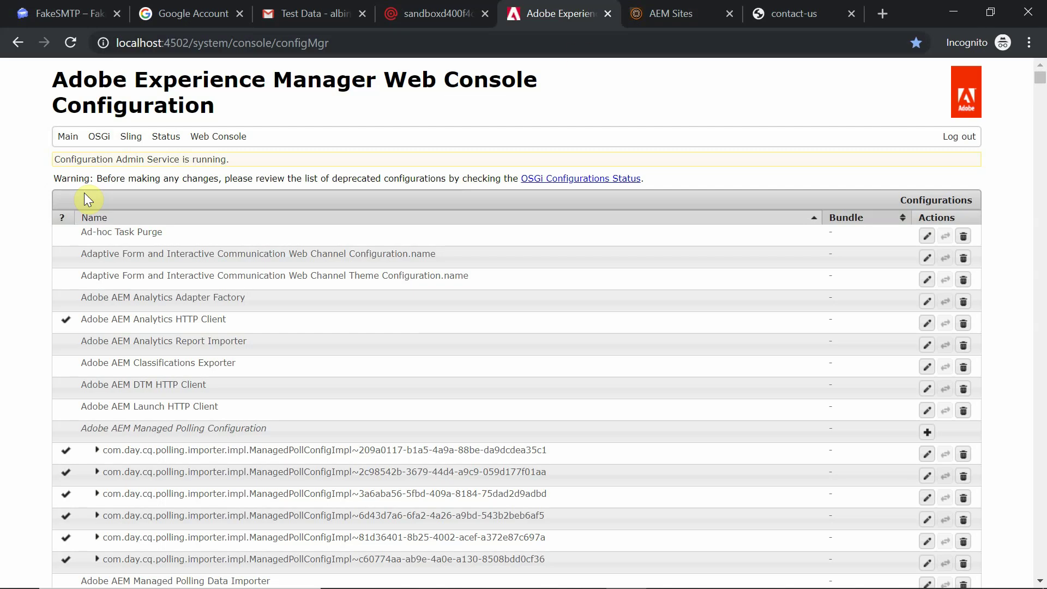
pyautogui.click(774, 13)
pyautogui.click(196, 245)
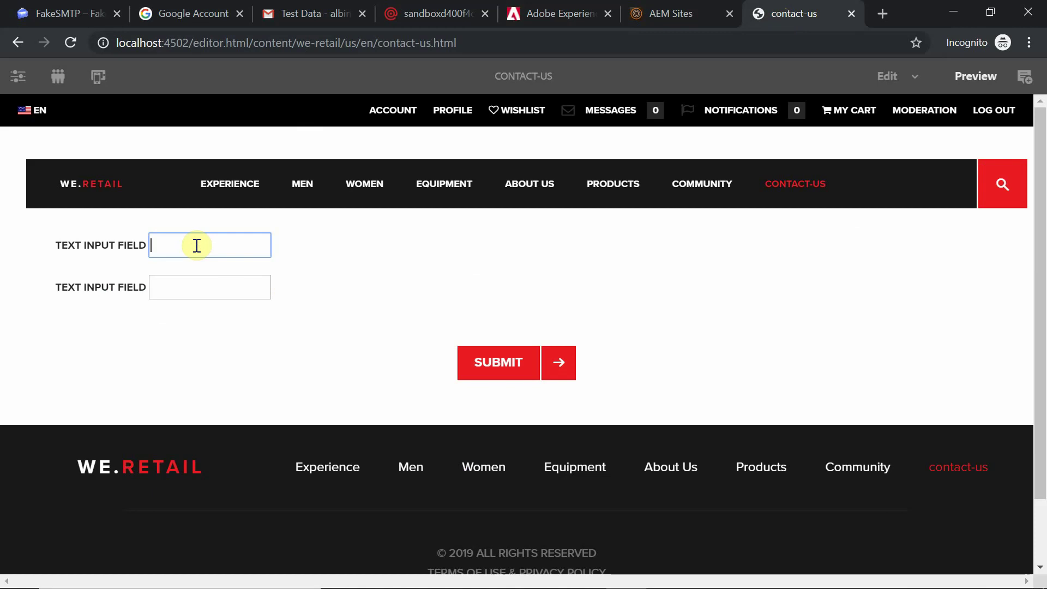
pyautogui.write('dddd')
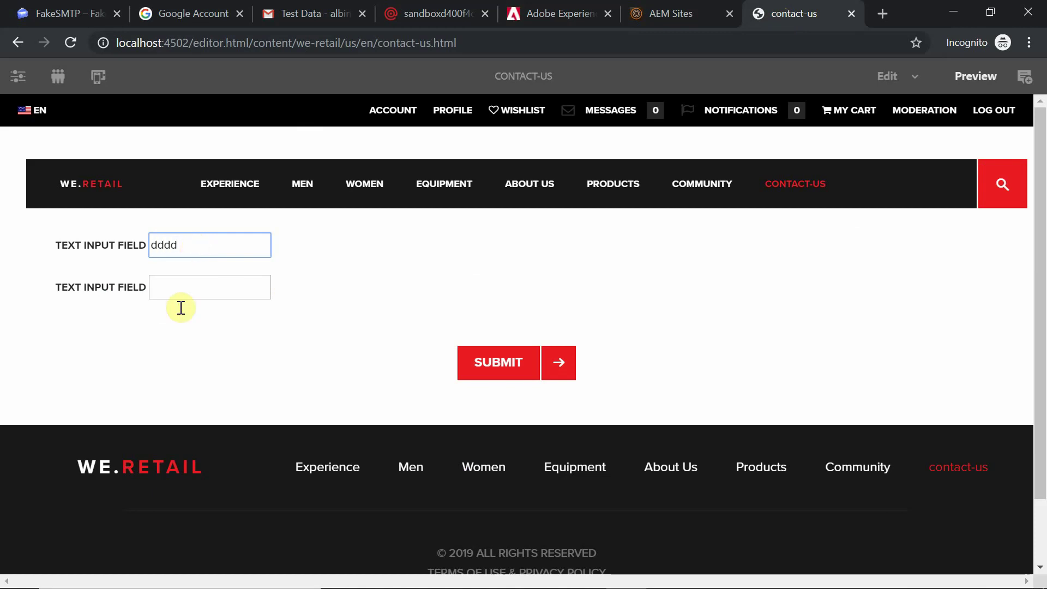
pyautogui.click(196, 285)
pyautogui.write('dddd')
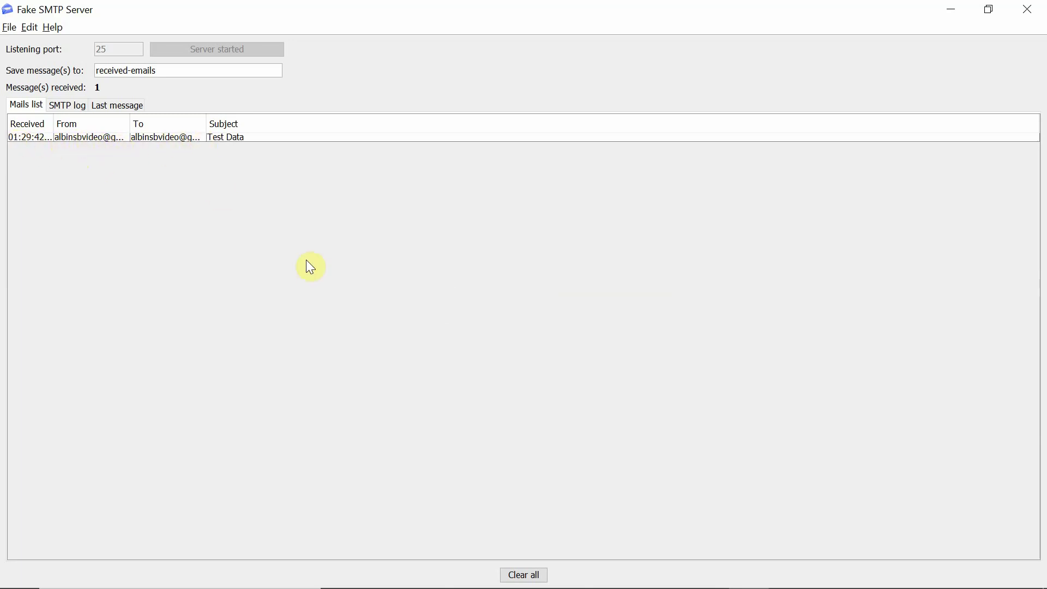
# Glance at Gmail's Test Data mail, then open the intercepted Test Data message in Fake SMTP Server.
pyautogui.hotkey('alt', 'Tab')
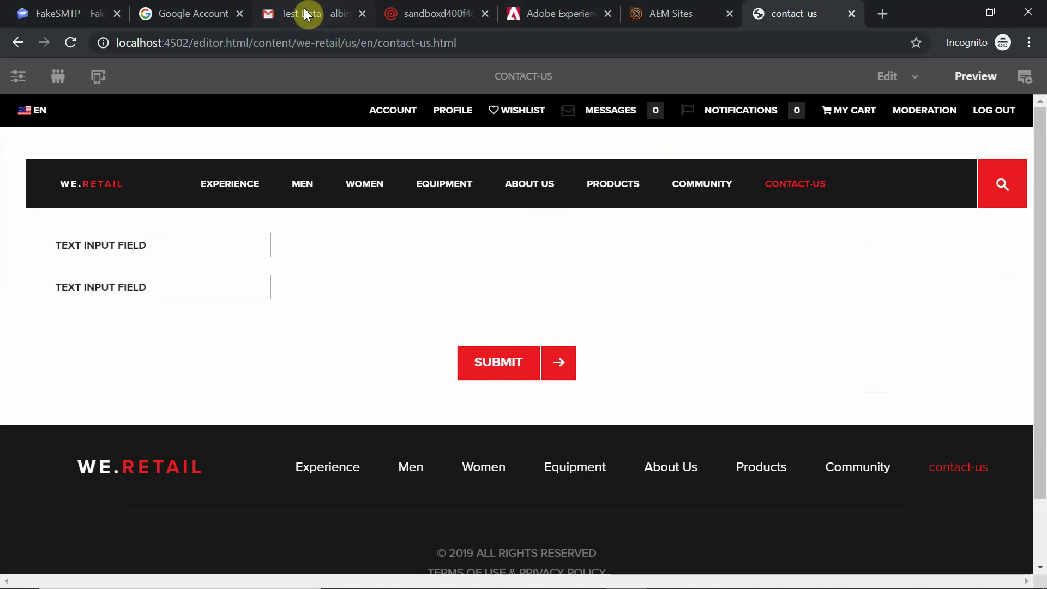
pyautogui.click(304, 9)
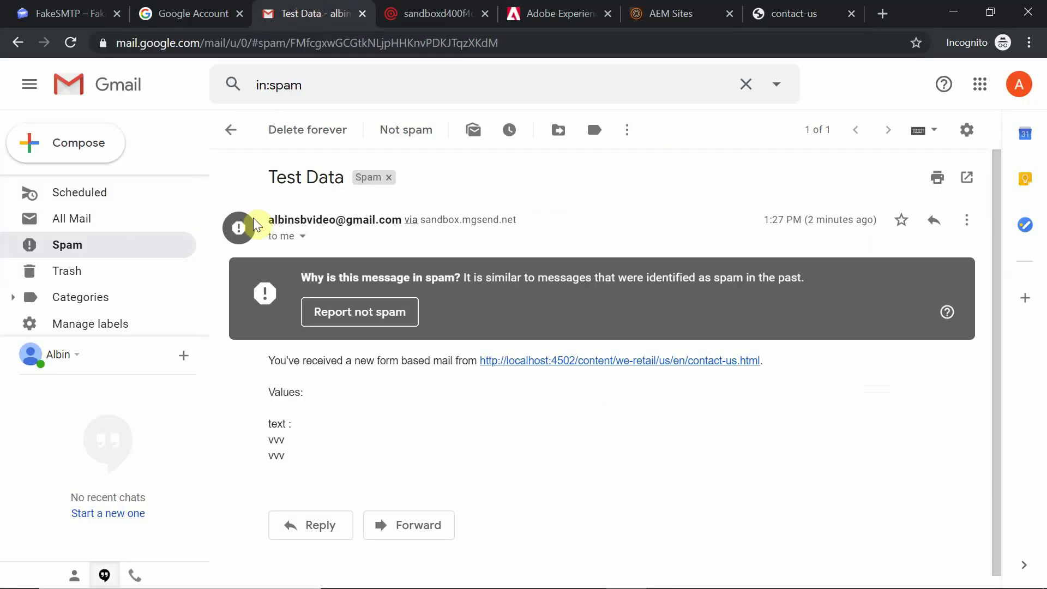
pyautogui.hotkey('alt', 'Tab')
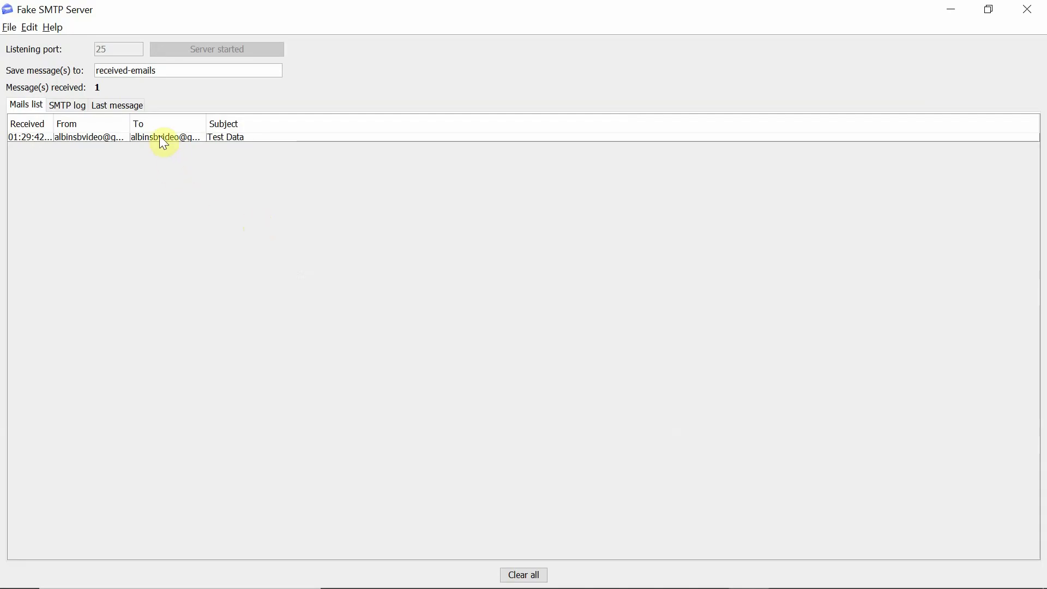
pyautogui.click(160, 134)
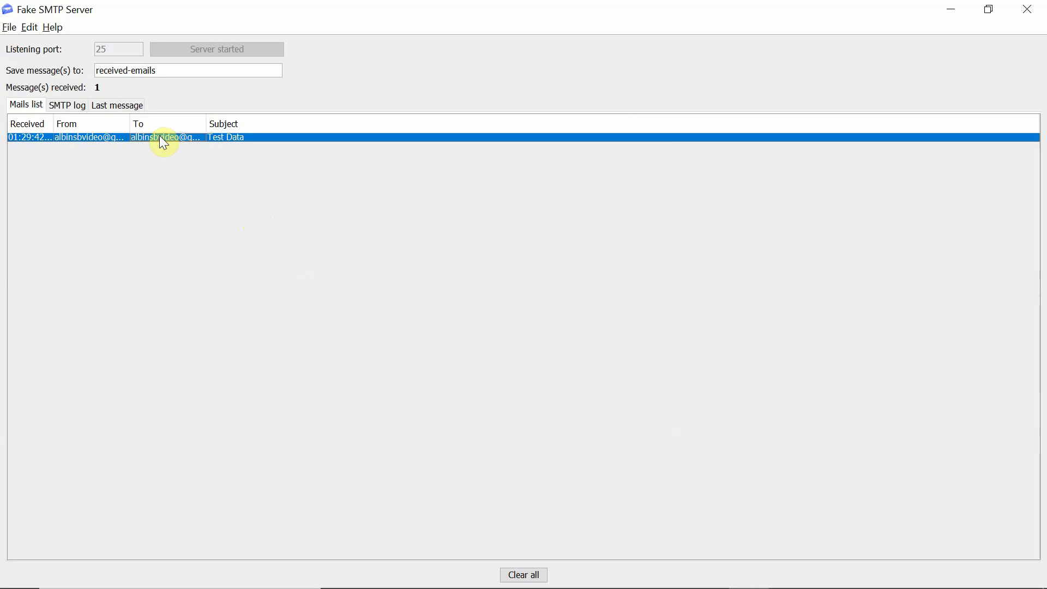
pyautogui.doubleClick(159, 135)
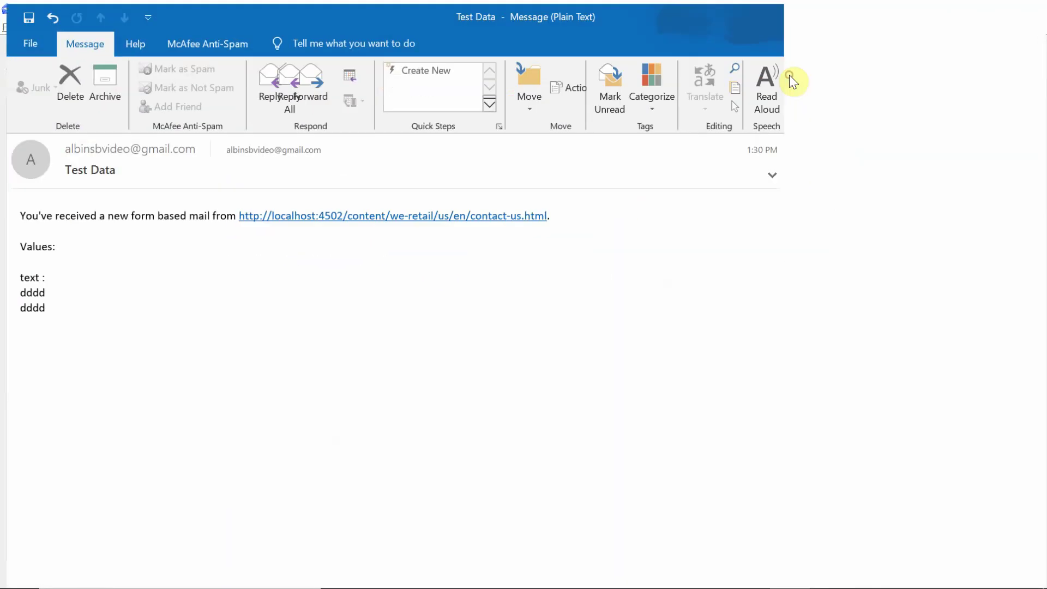
# Read the Outlook Test Data message maximized, then minimize its window.
pyautogui.click(789, 74)
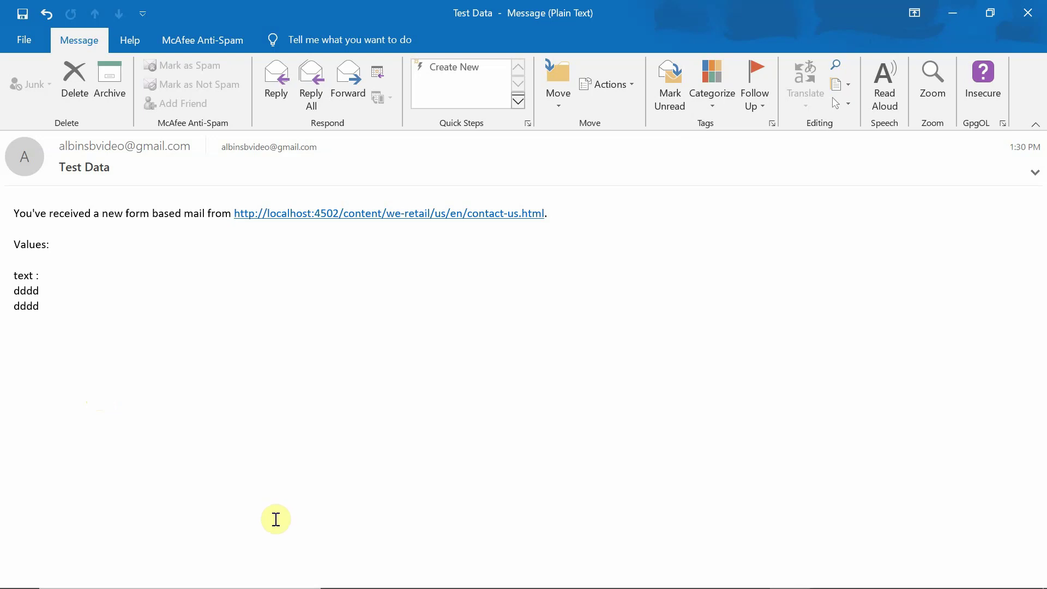
pyautogui.click(951, 17)
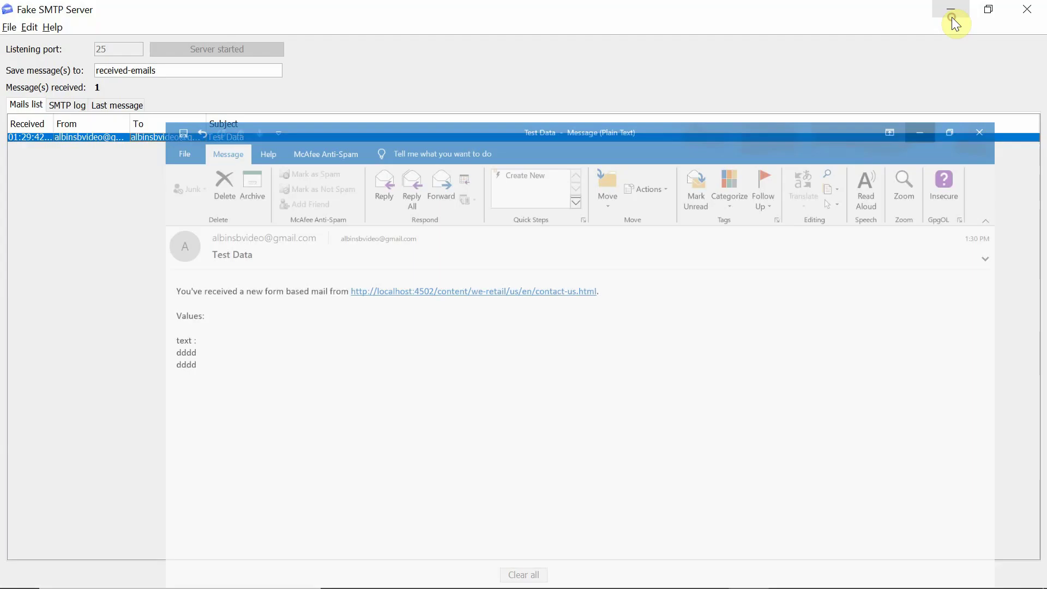